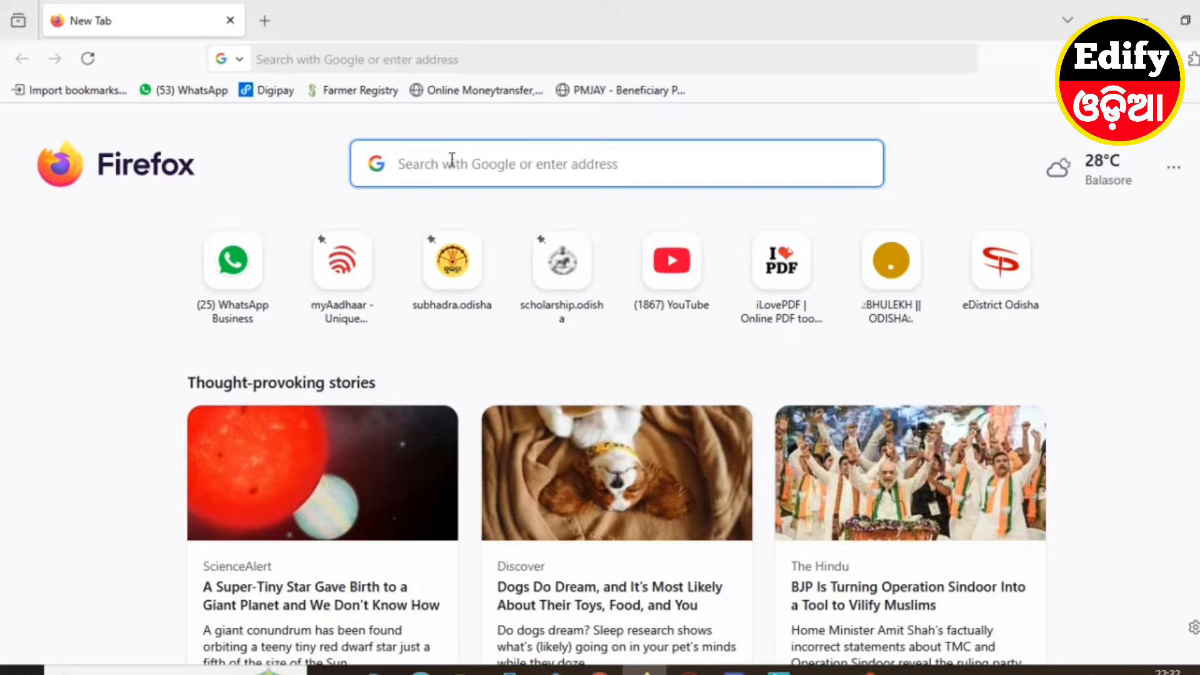
Search Google for MBPY and open the ssepd.odisha.gov.in home page
type("MBPY")
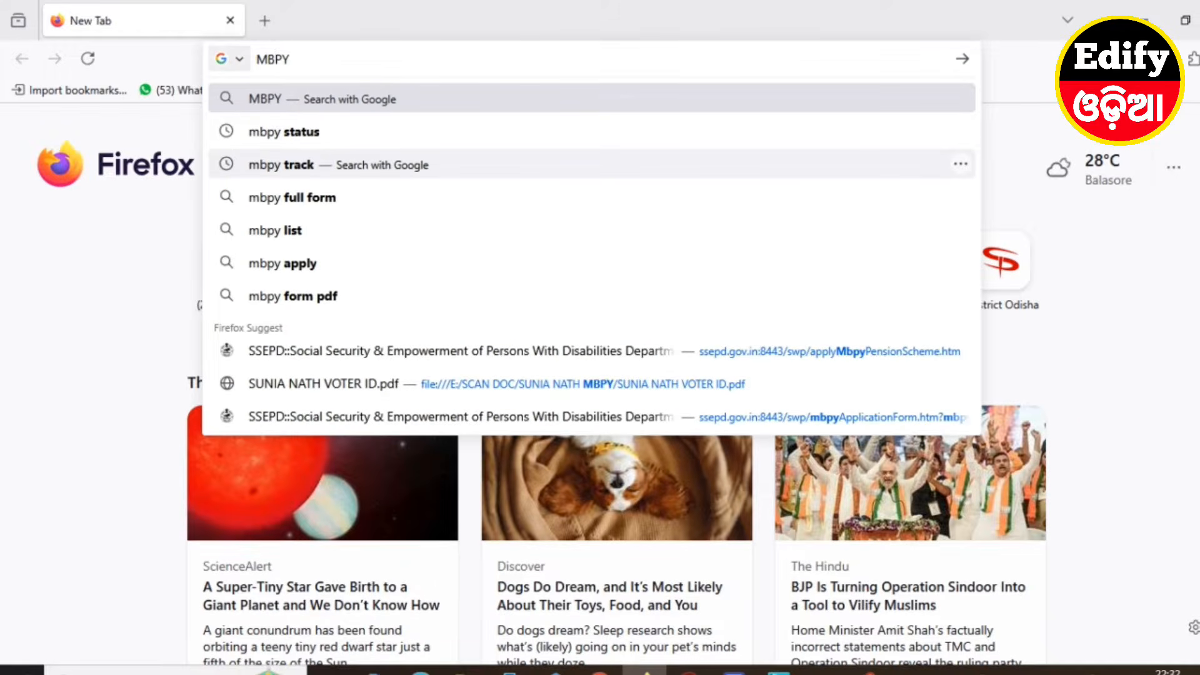
key("Return")
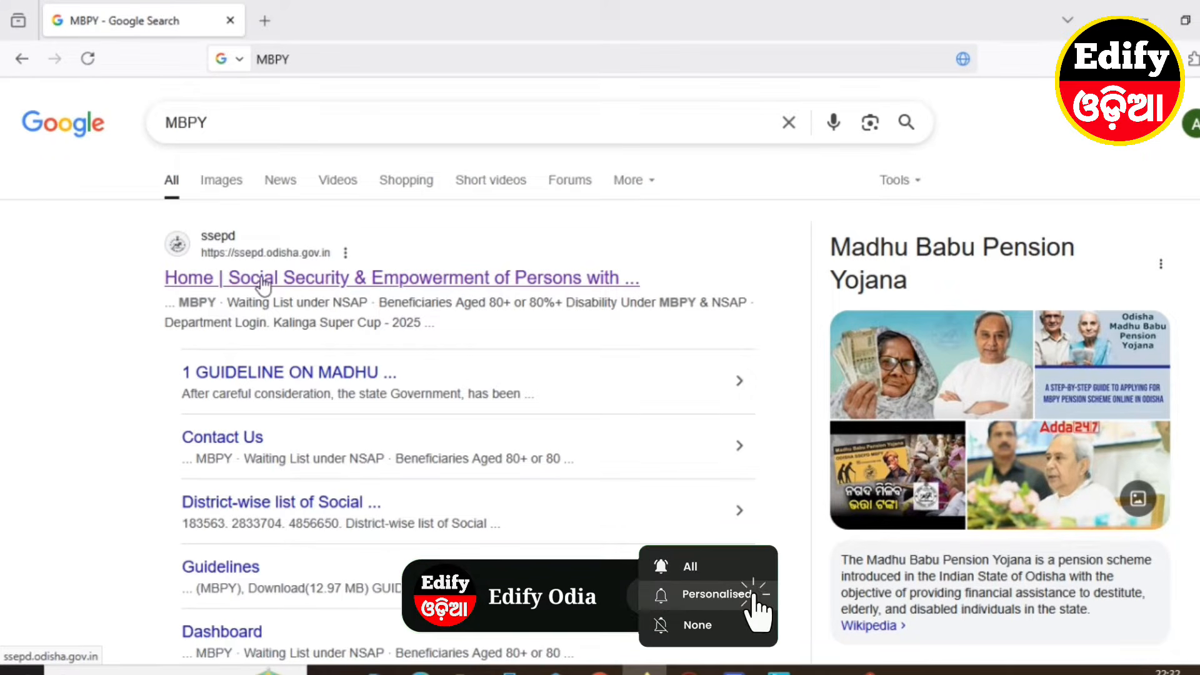
left_click(275, 279)
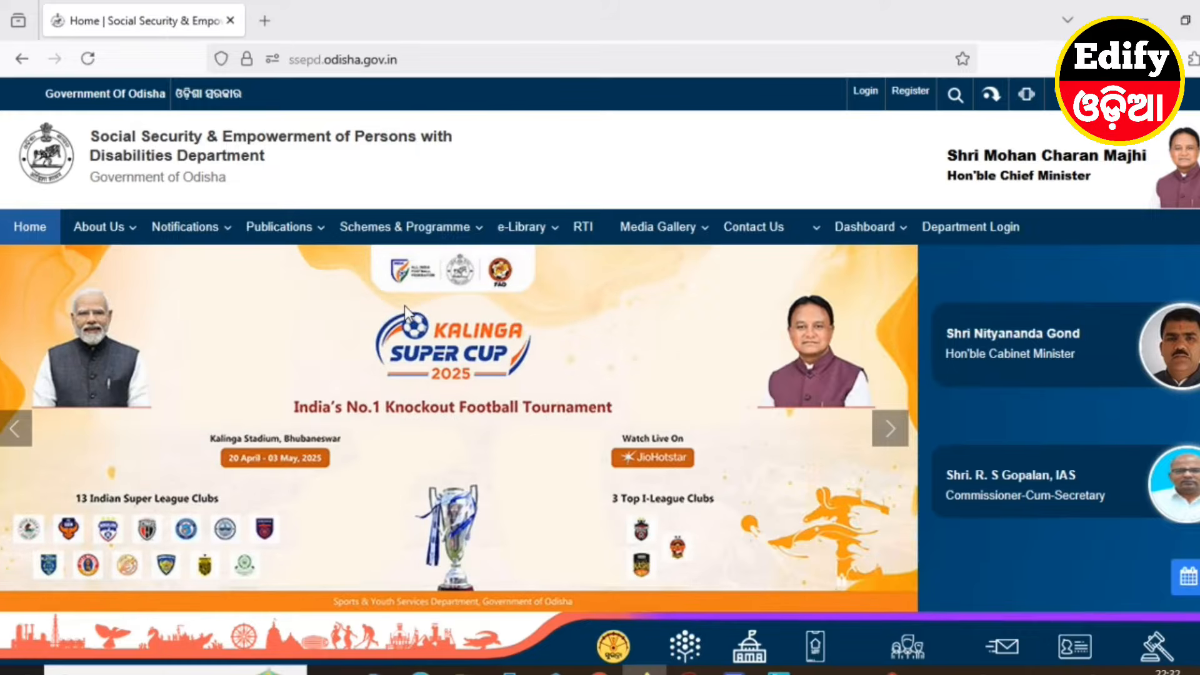
Open the Pension Schemes link under Beneficiary Services to reach Application For Beneficiary
scroll(403, 305, "down", 8)
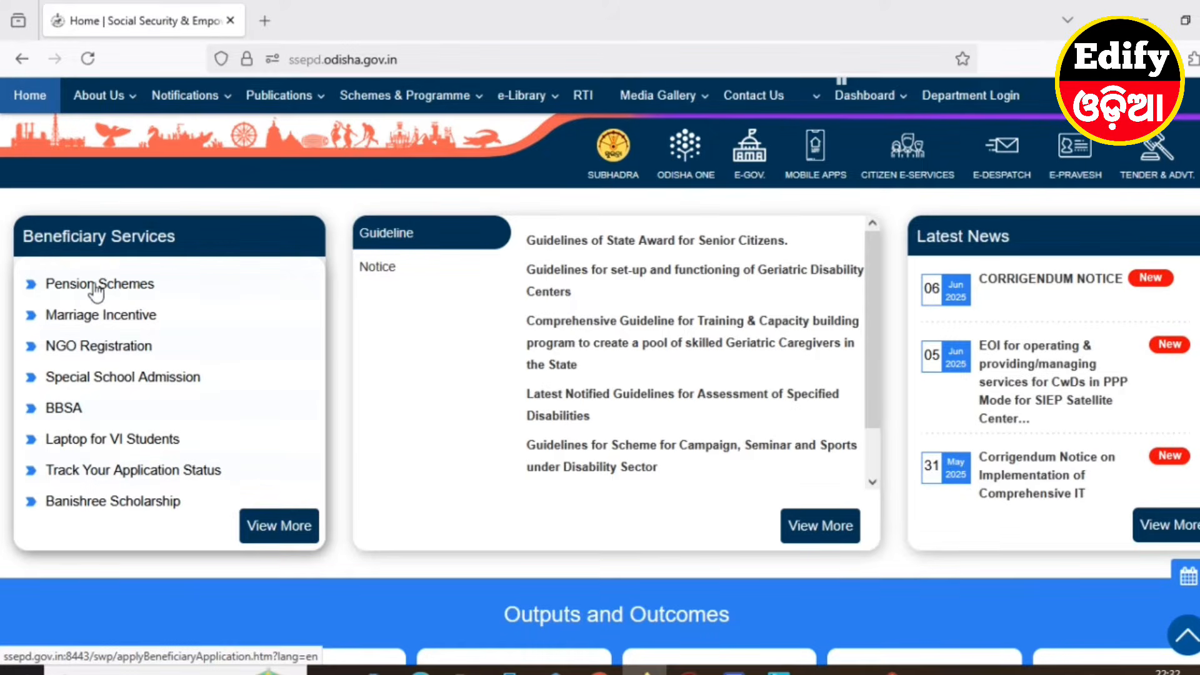
left_click(96, 289)
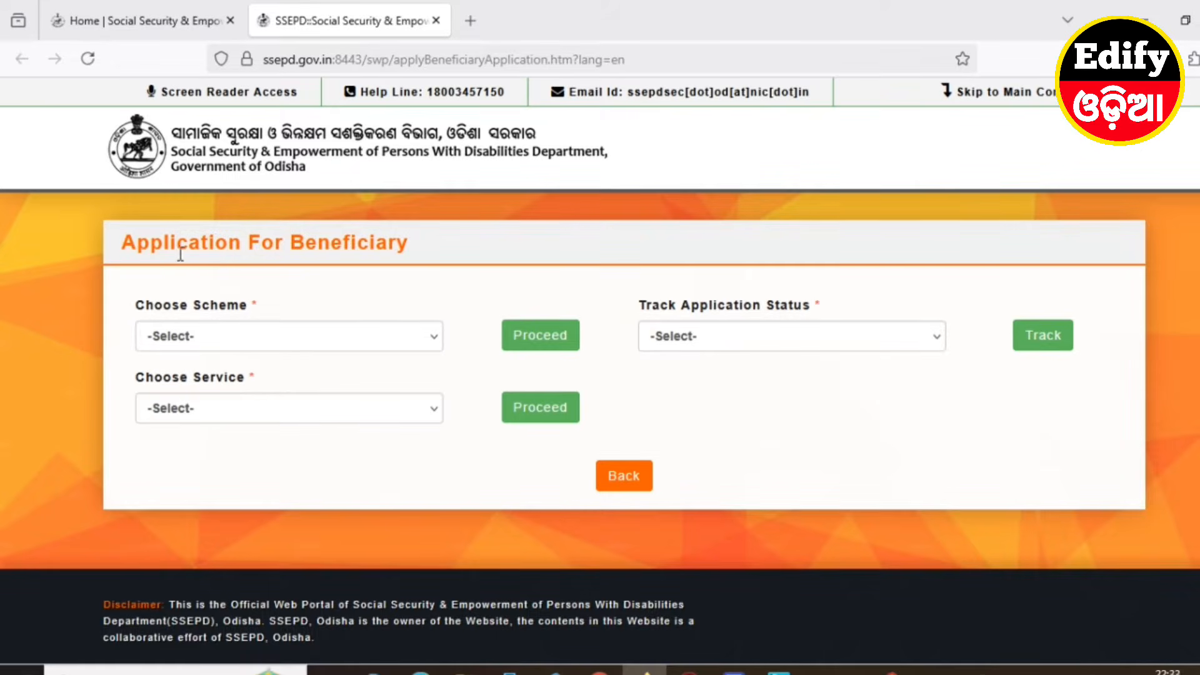
Choose Madhu Babu Pension Yojana as the scheme and proceed to its application form
left_click(178, 341)
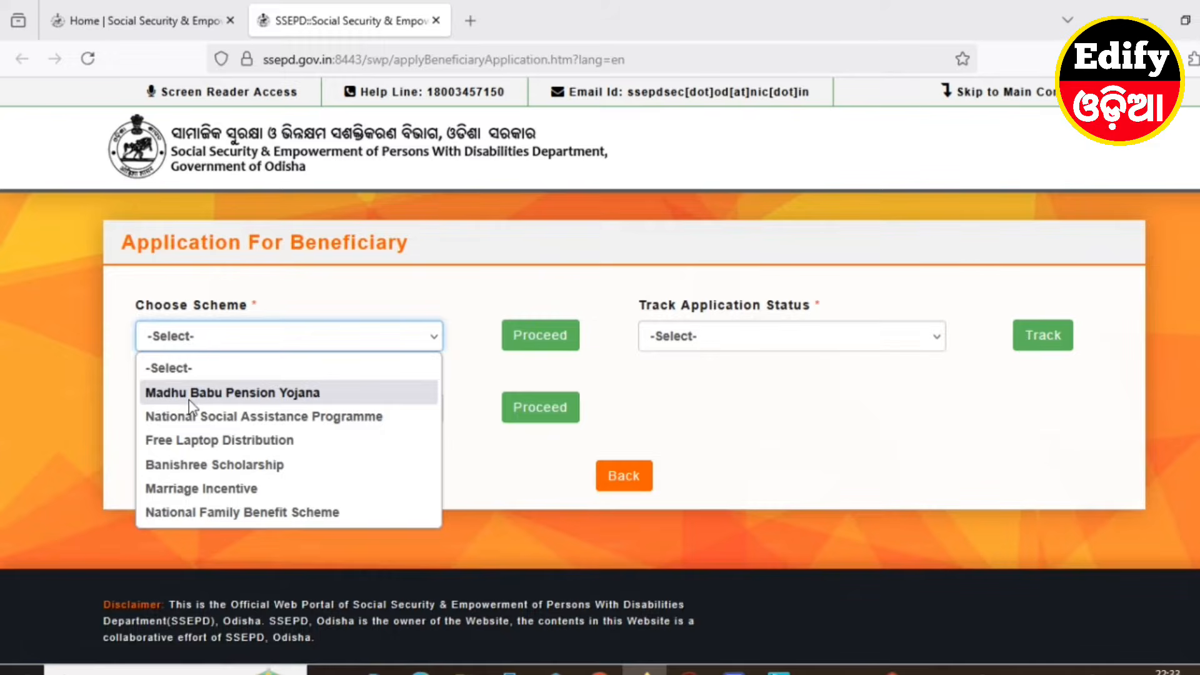
left_click(270, 394)
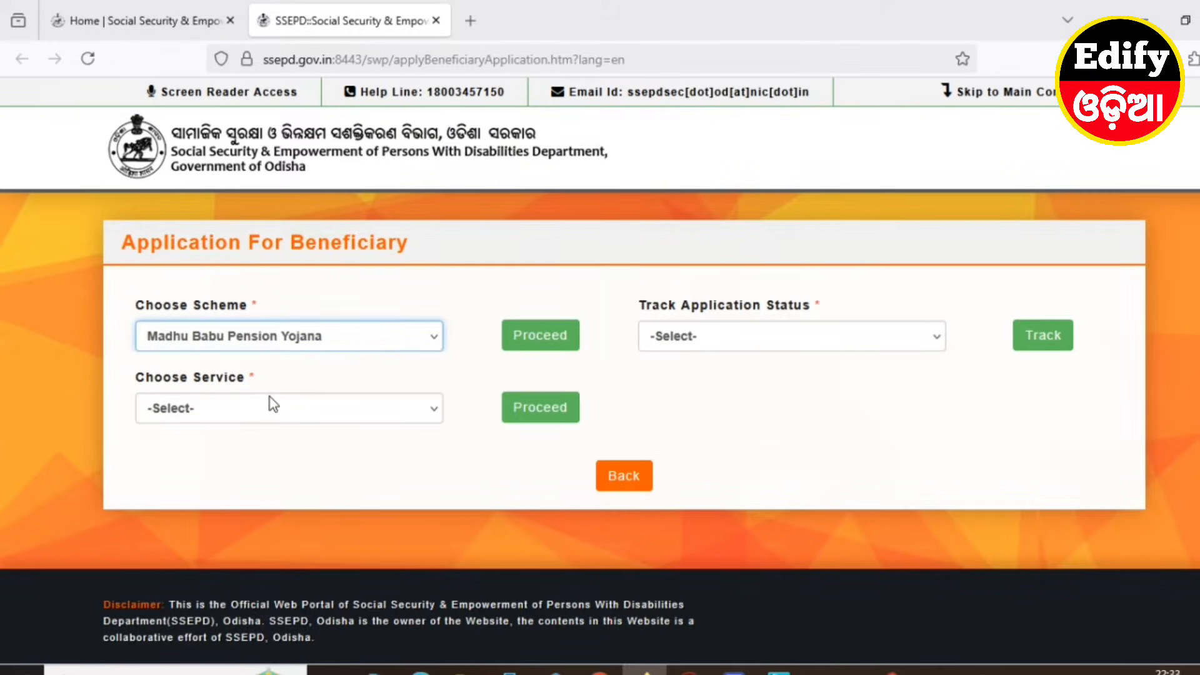
left_click(540, 341)
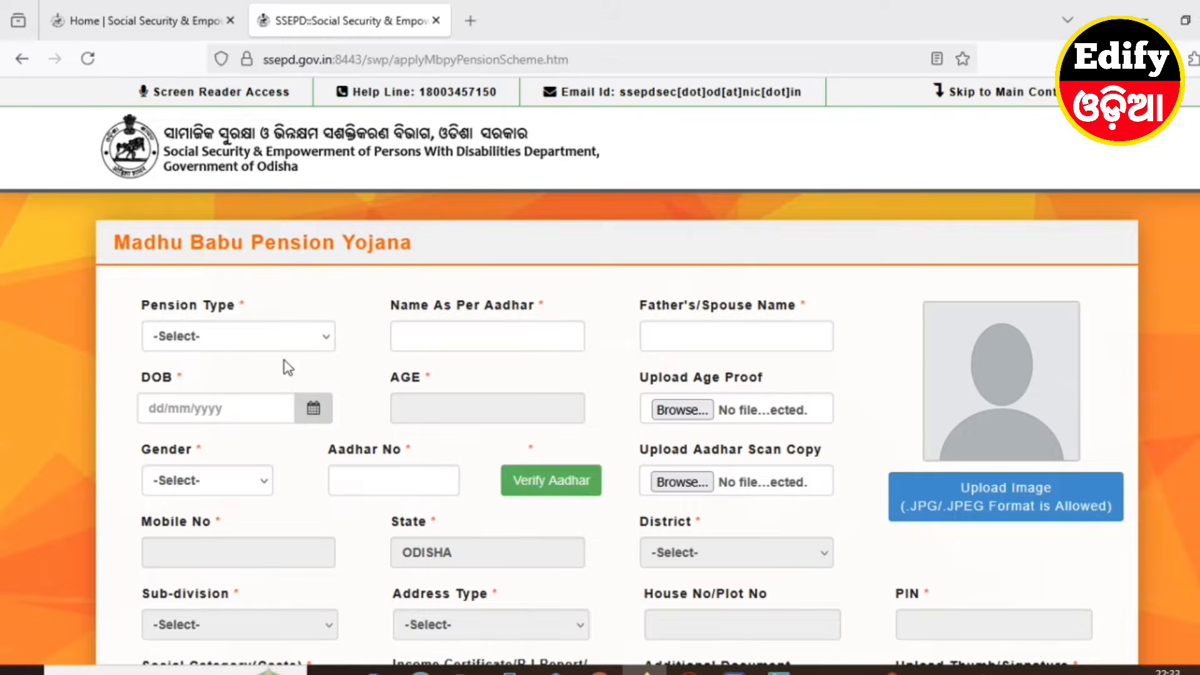
Select Old Age Pension, then enter the applicant's Aadhaar name and the father's/spouse's name
left_click(208, 337)
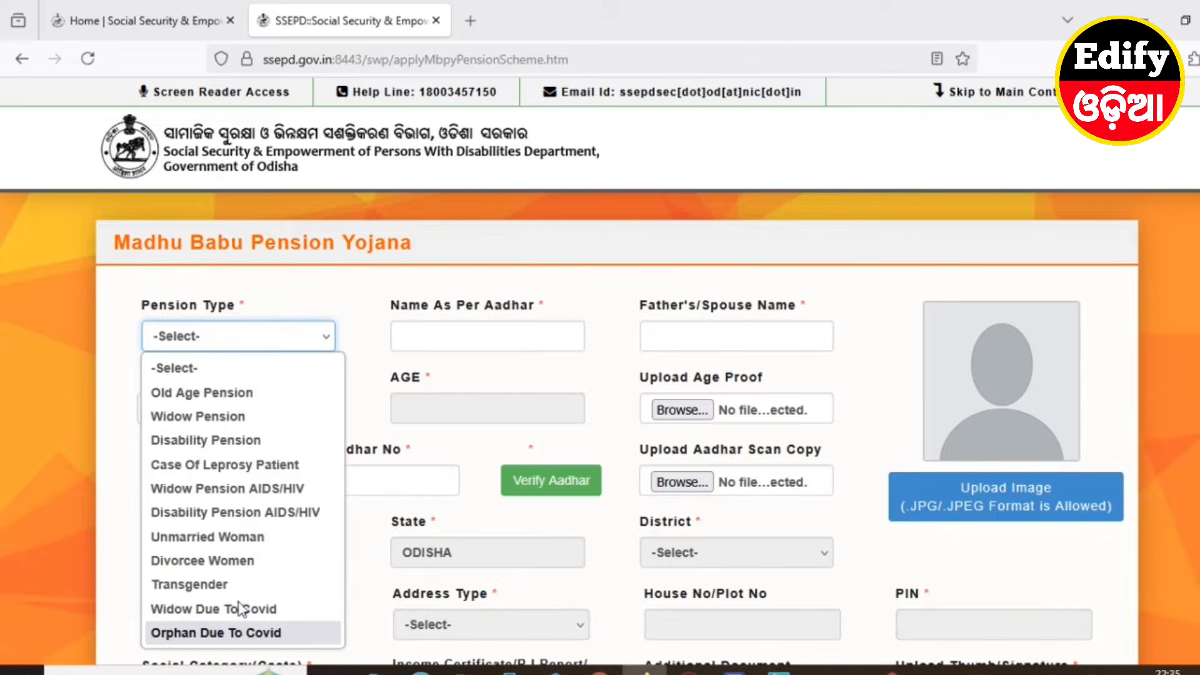
left_click(197, 393)
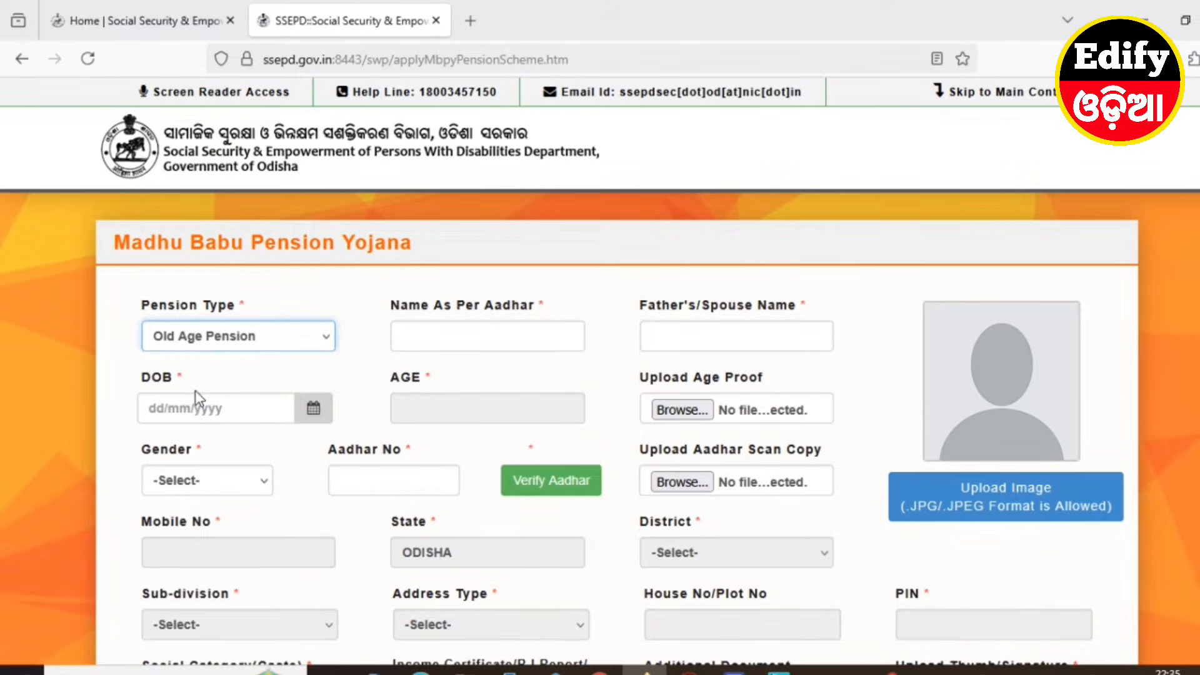
left_click(436, 336)
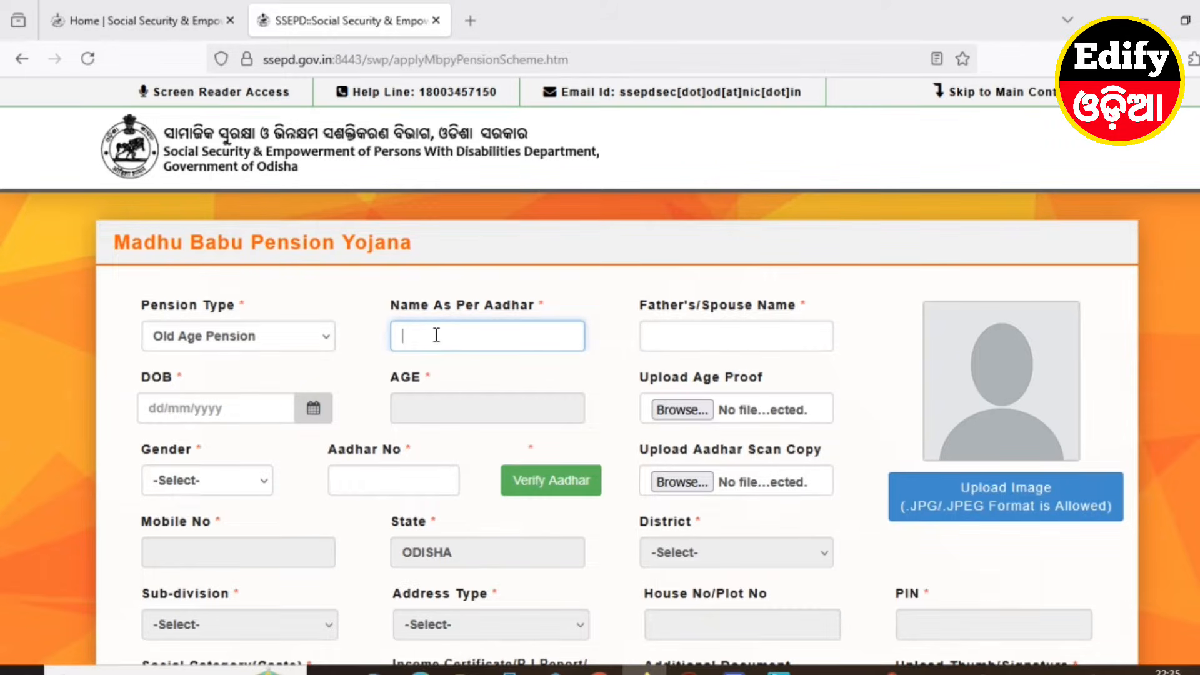
left_click(701, 336)
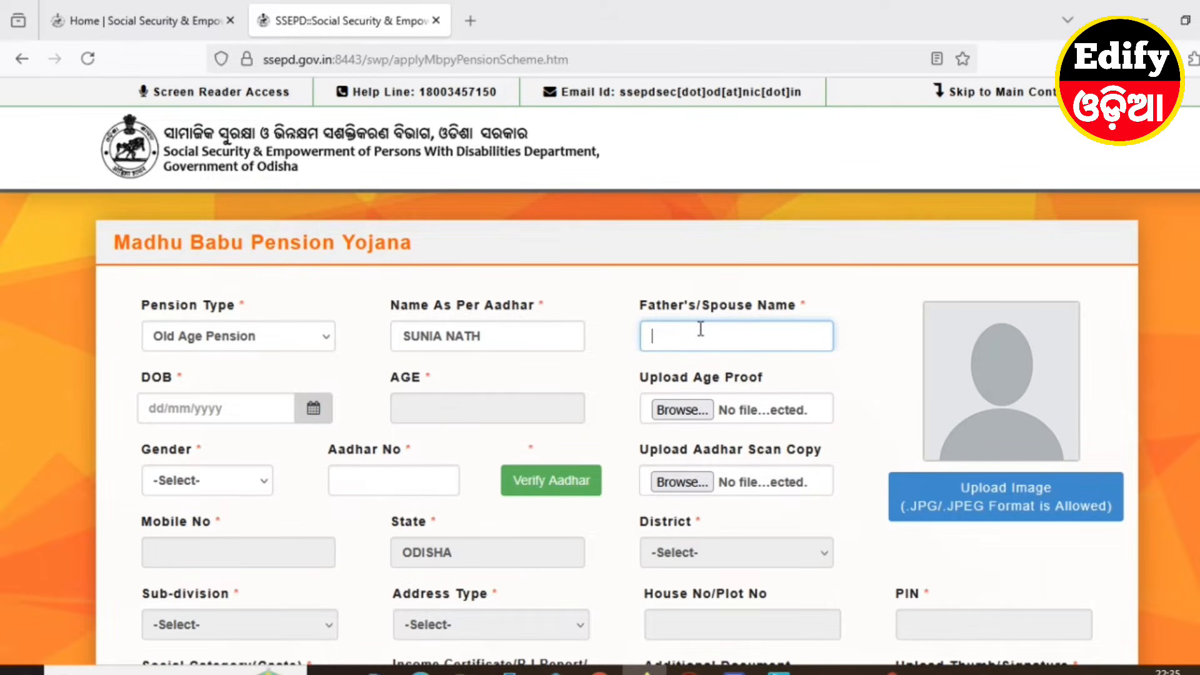
Pick 1 January 1963 as the date of birth in the calendar, giving age 62
left_click(315, 411)
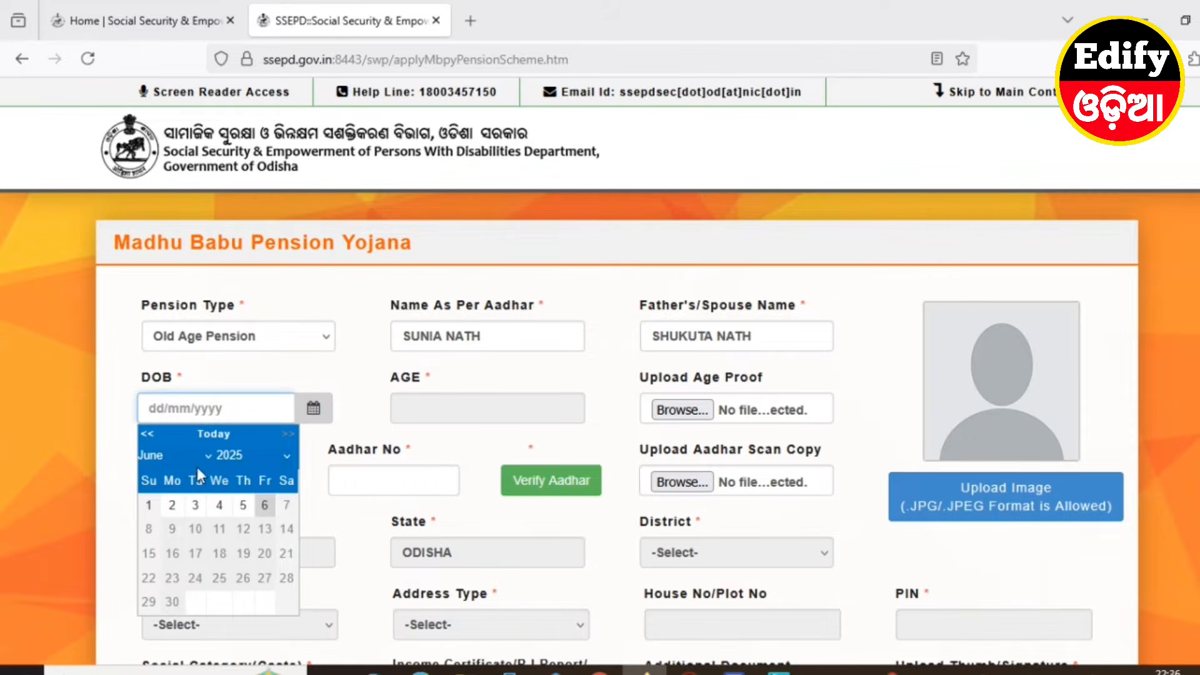
left_click(284, 456)
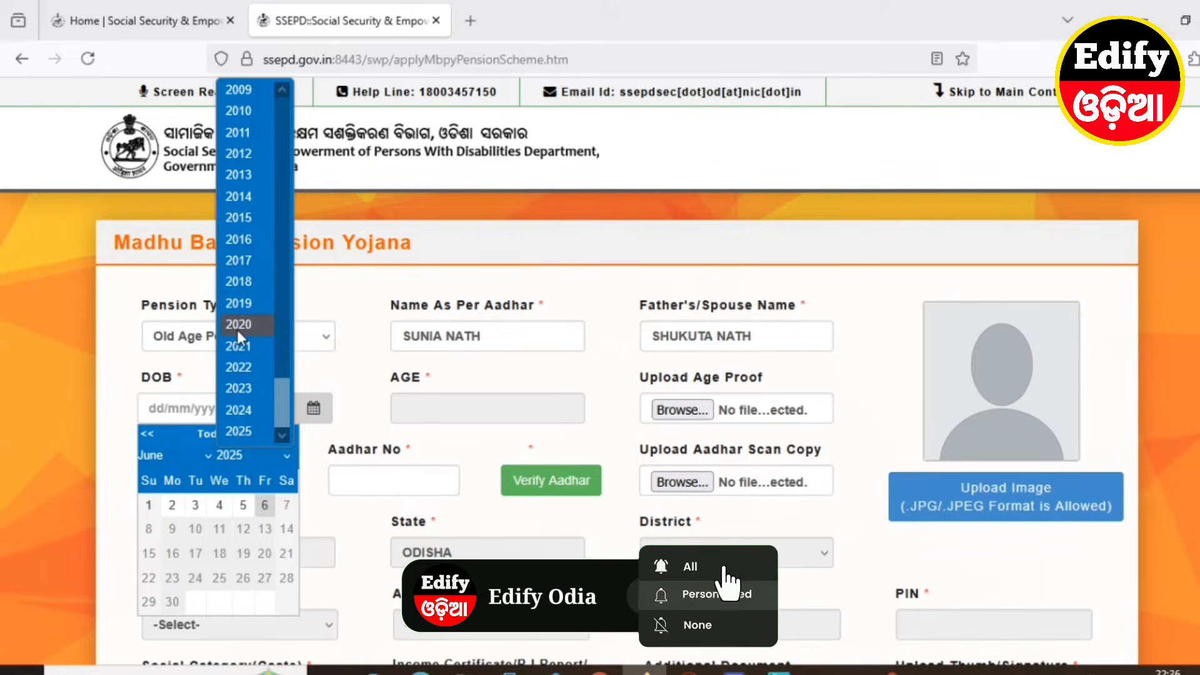
scroll(238, 332, "up", 15)
left_click(241, 305)
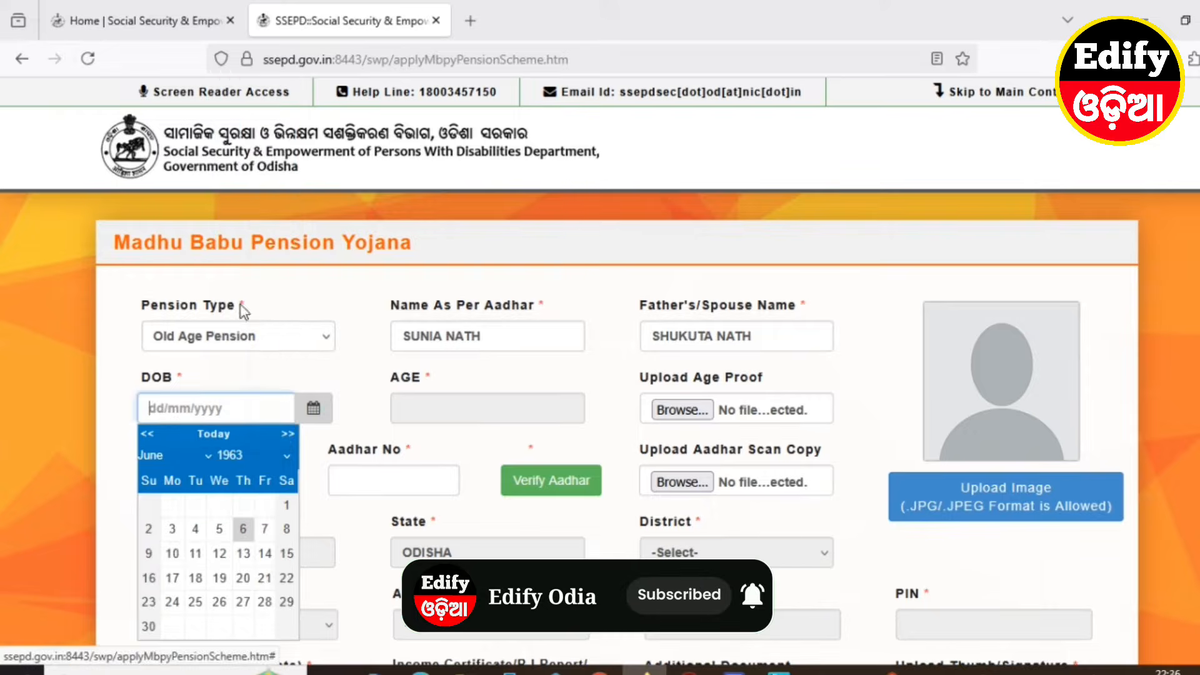
left_click(181, 455)
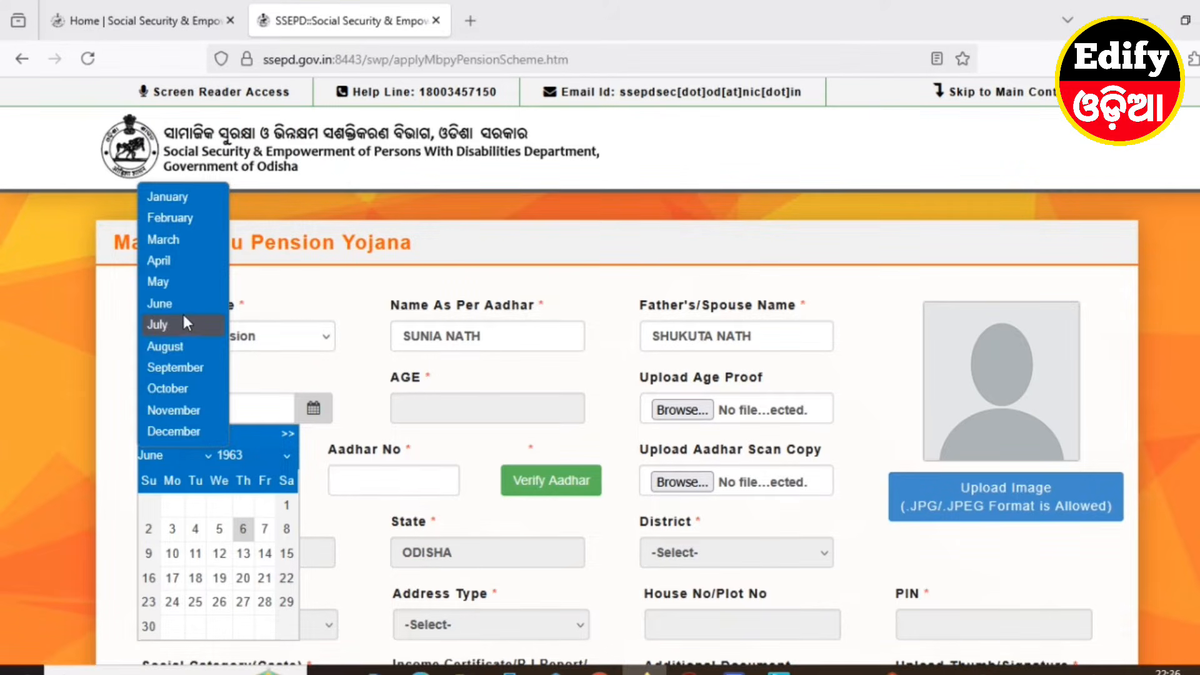
left_click(179, 197)
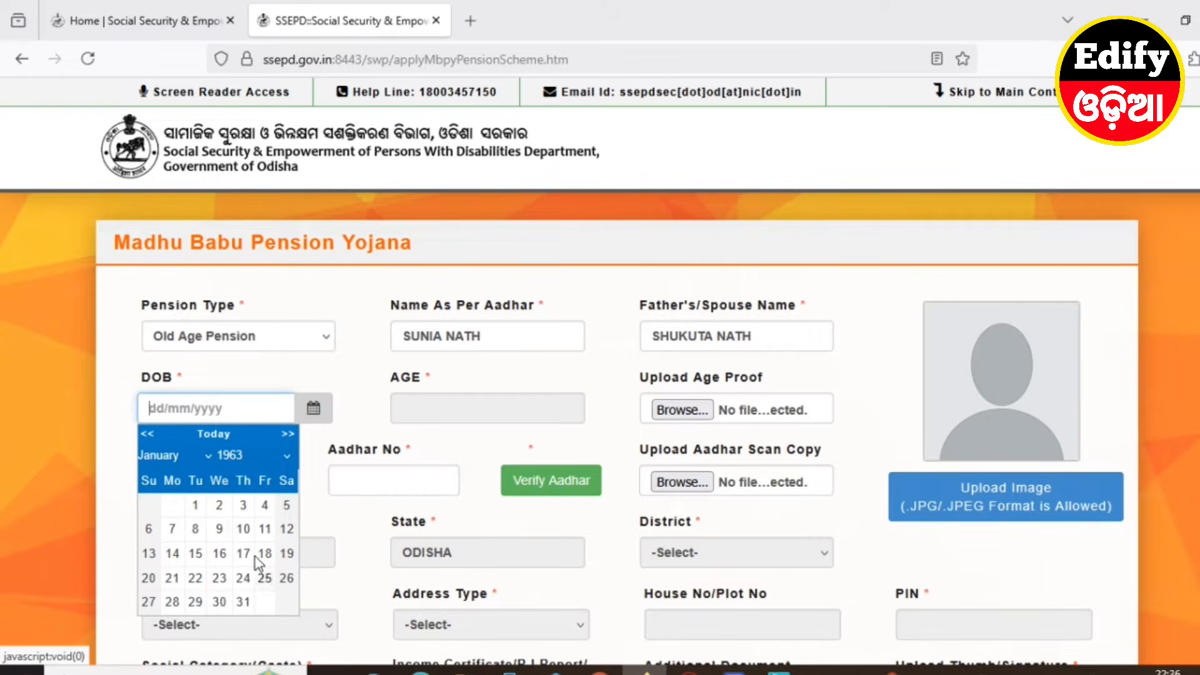
left_click(195, 505)
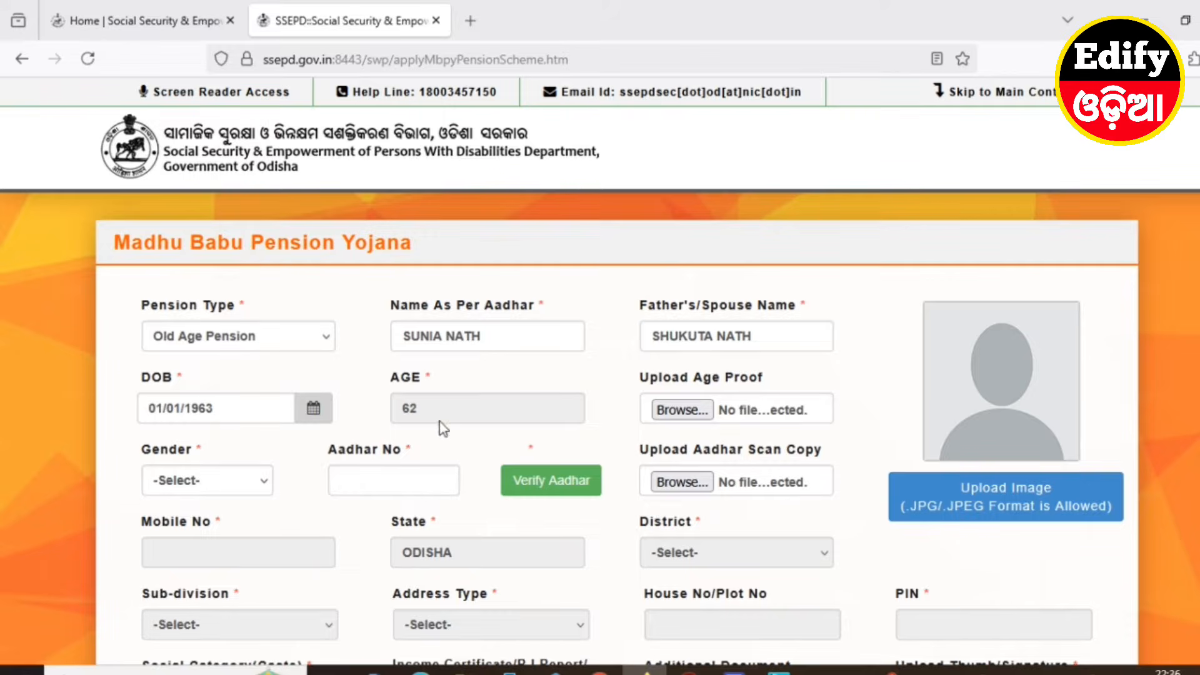
Attach the applicant's PDF from the SCAN DOC folder as the age proof
left_click(682, 413)
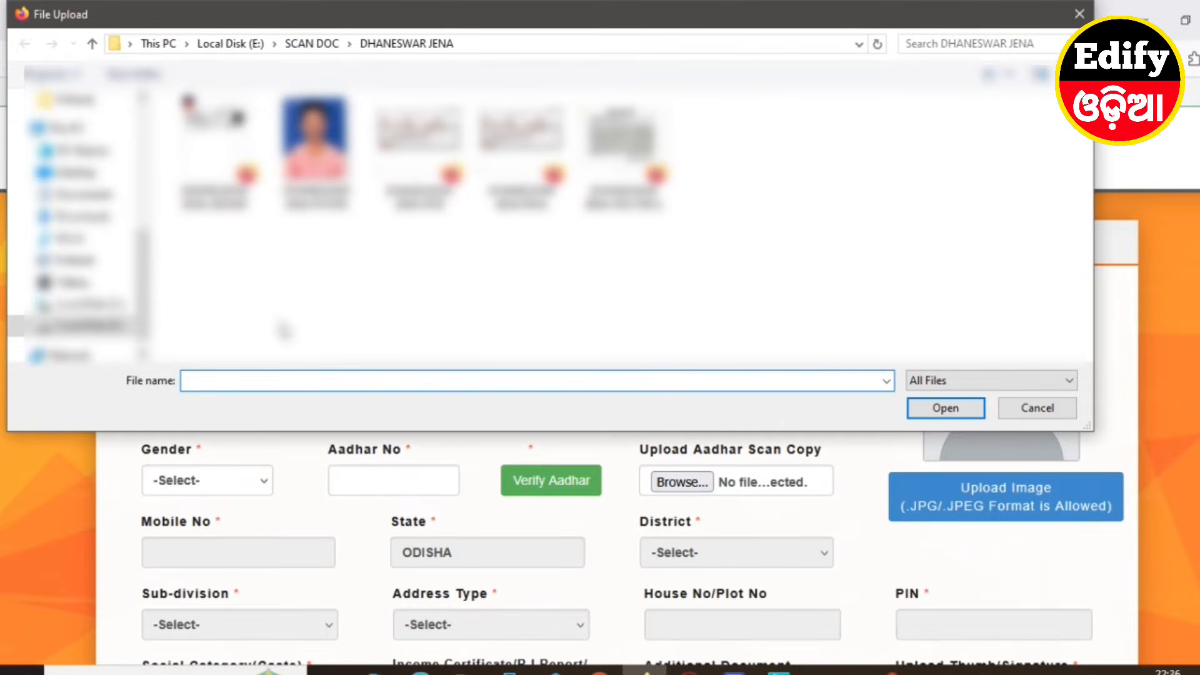
left_click(92, 43)
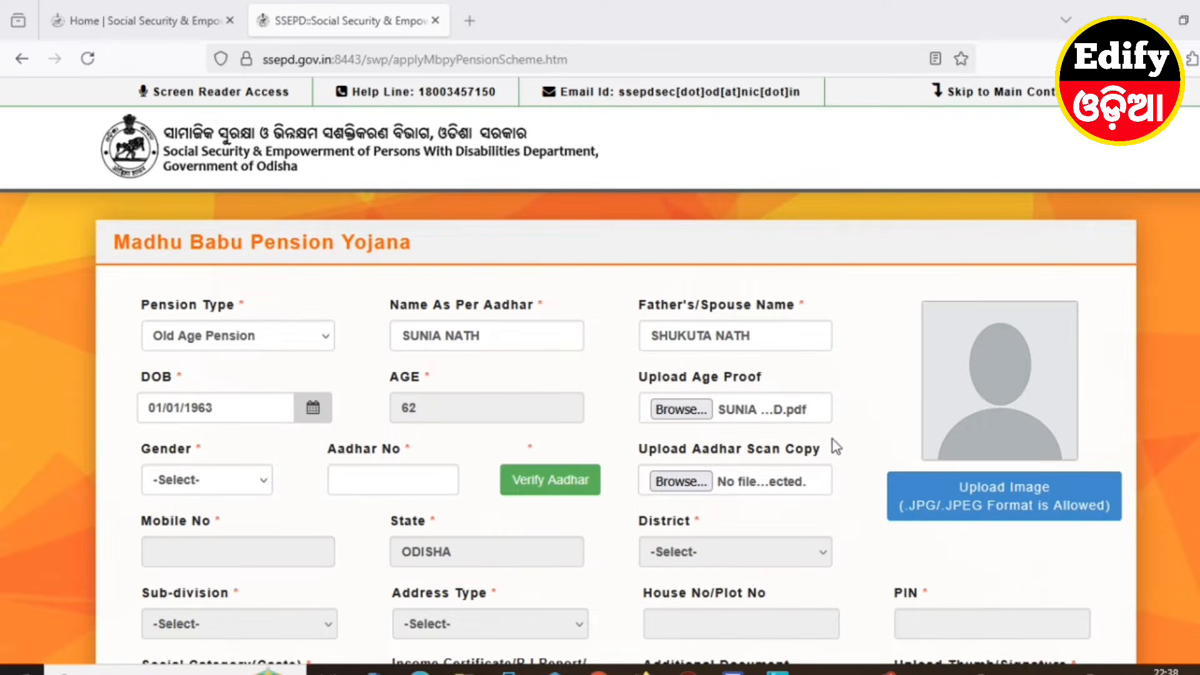
Set the Gender dropdown to Male
left_click(212, 485)
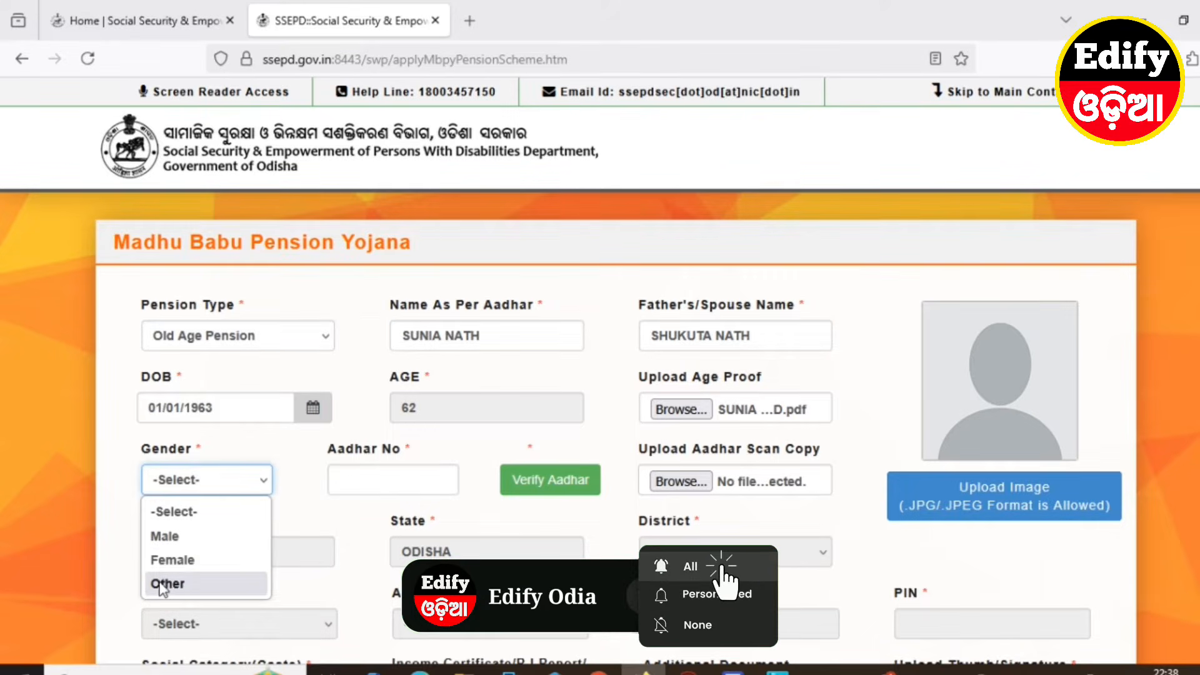
left_click(339, 526)
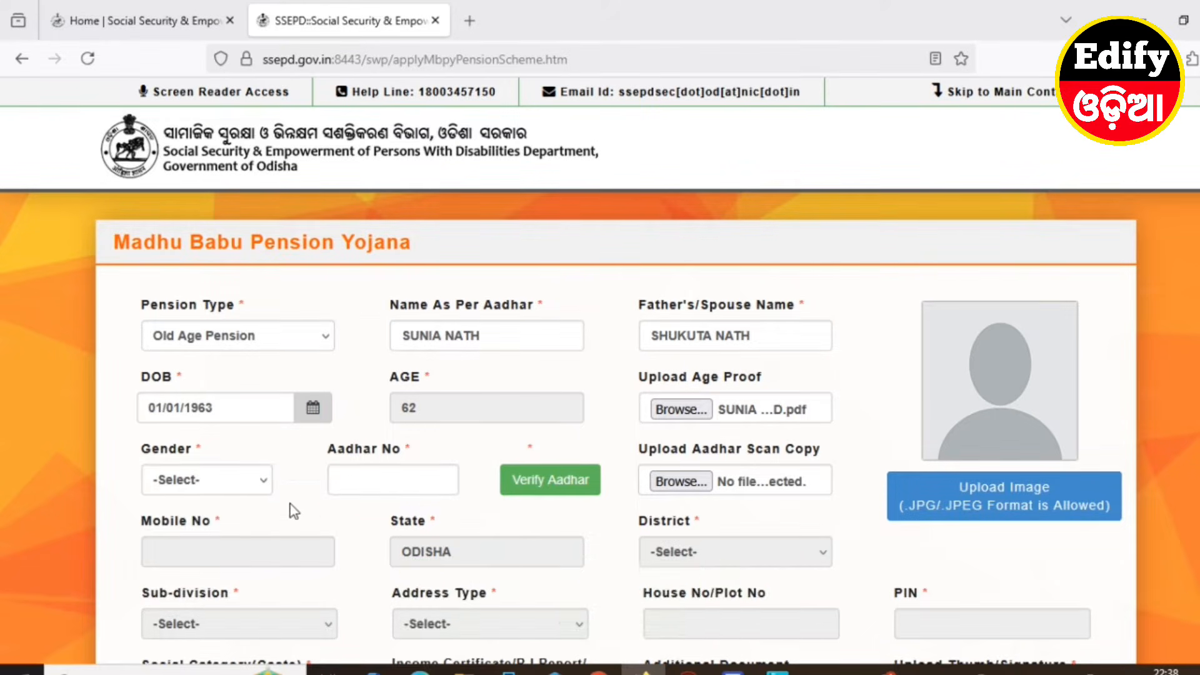
left_click(215, 489)
left_click(188, 539)
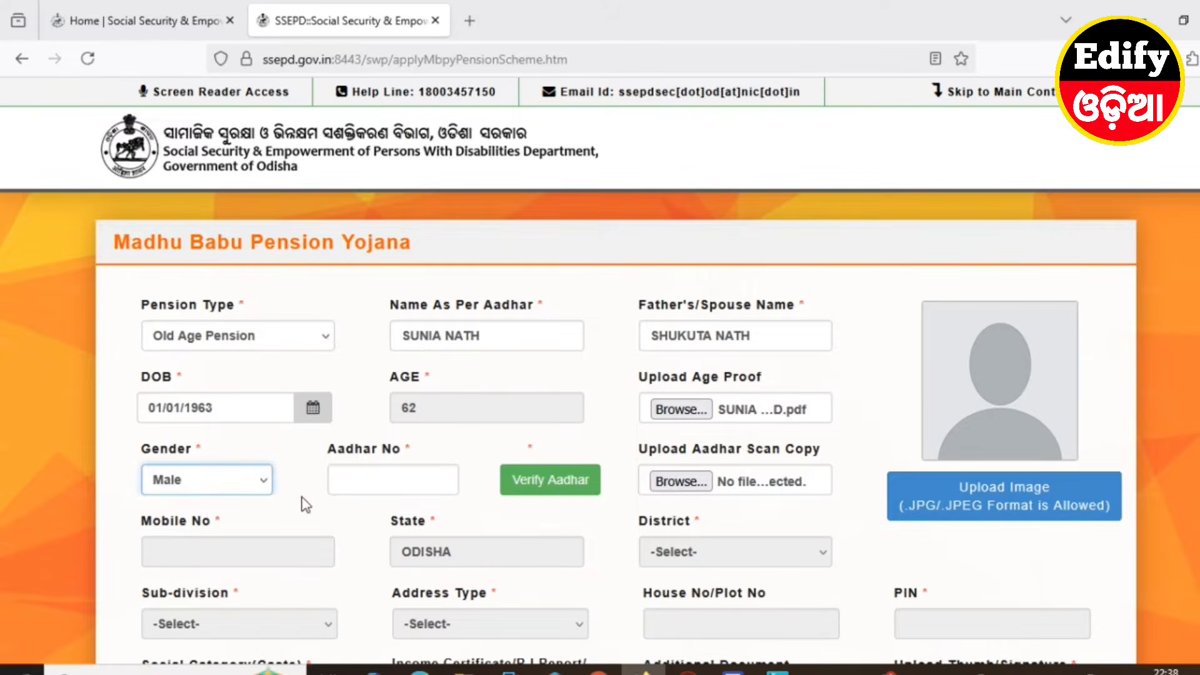
Fill the Aadhar No field with the applicant's number from the autofill suggestions
left_click(402, 481)
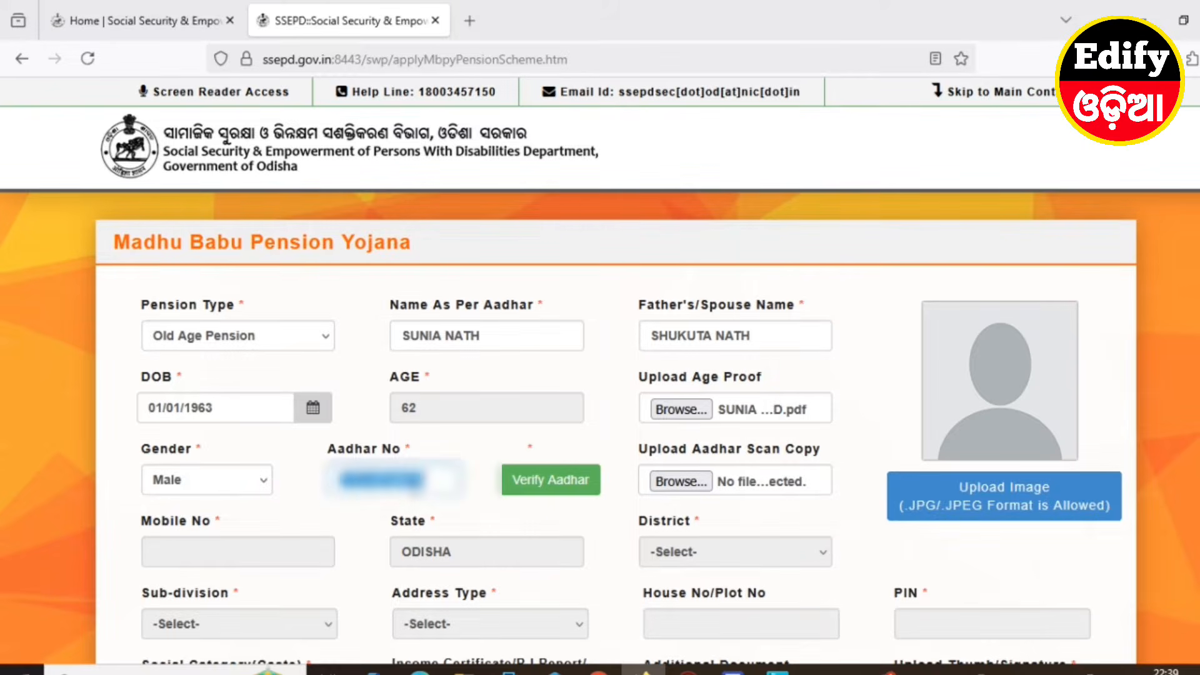
left_click(451, 489)
left_click(470, 483)
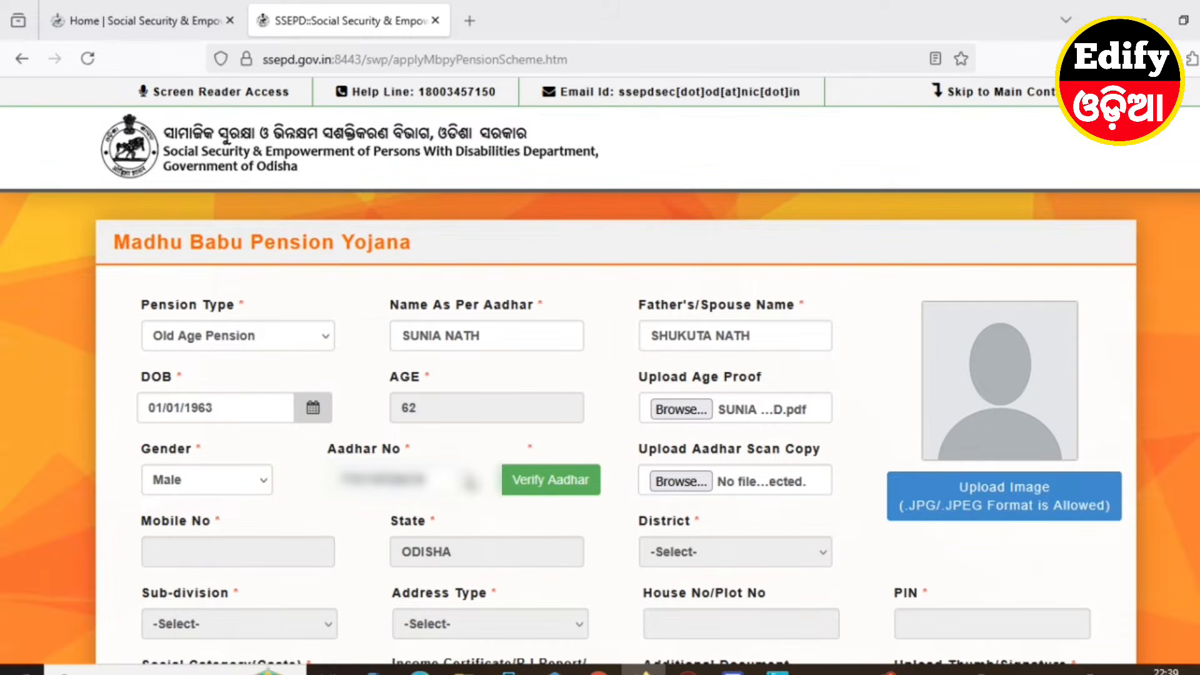
Run Verify Aadhar and acknowledge the success message so the number shows Verified
left_click(545, 481)
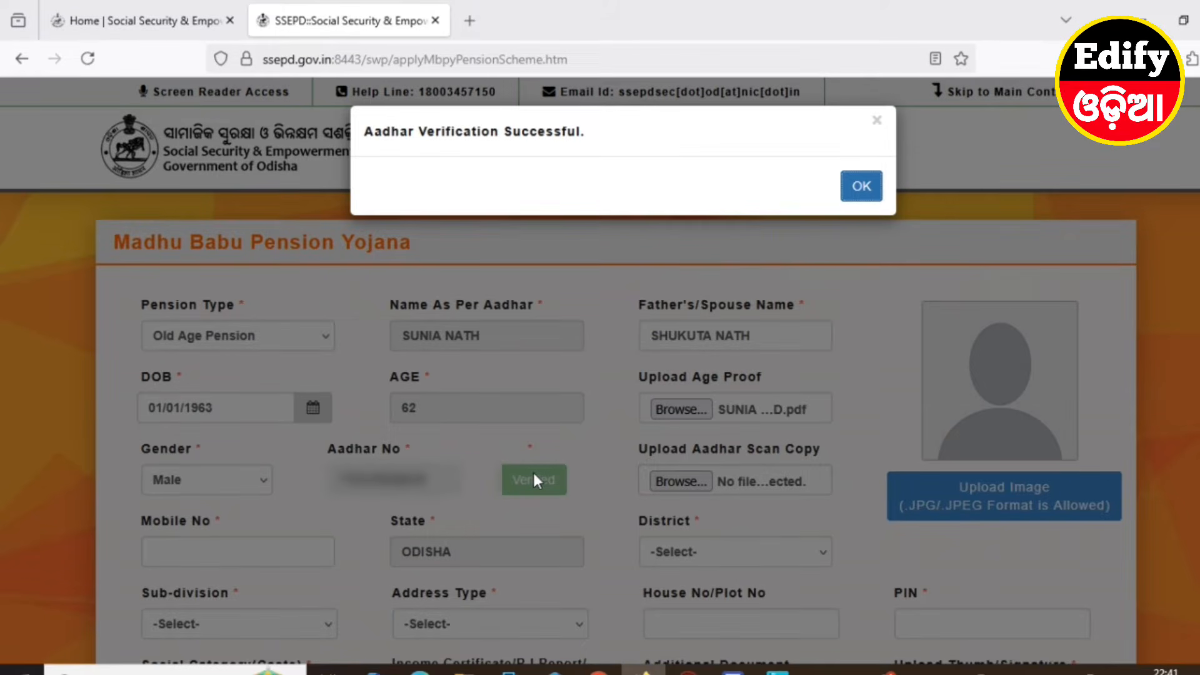
left_click(862, 188)
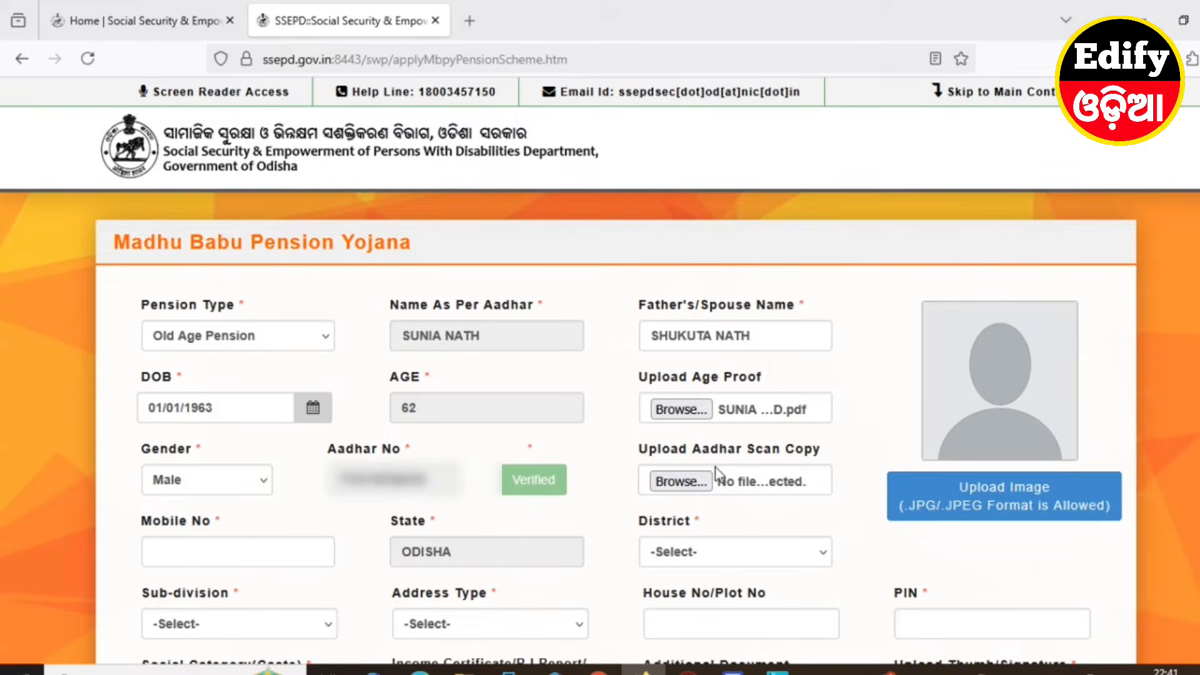
Attach the applicant's PDF as the Aadhaar scan copy
left_click(680, 480)
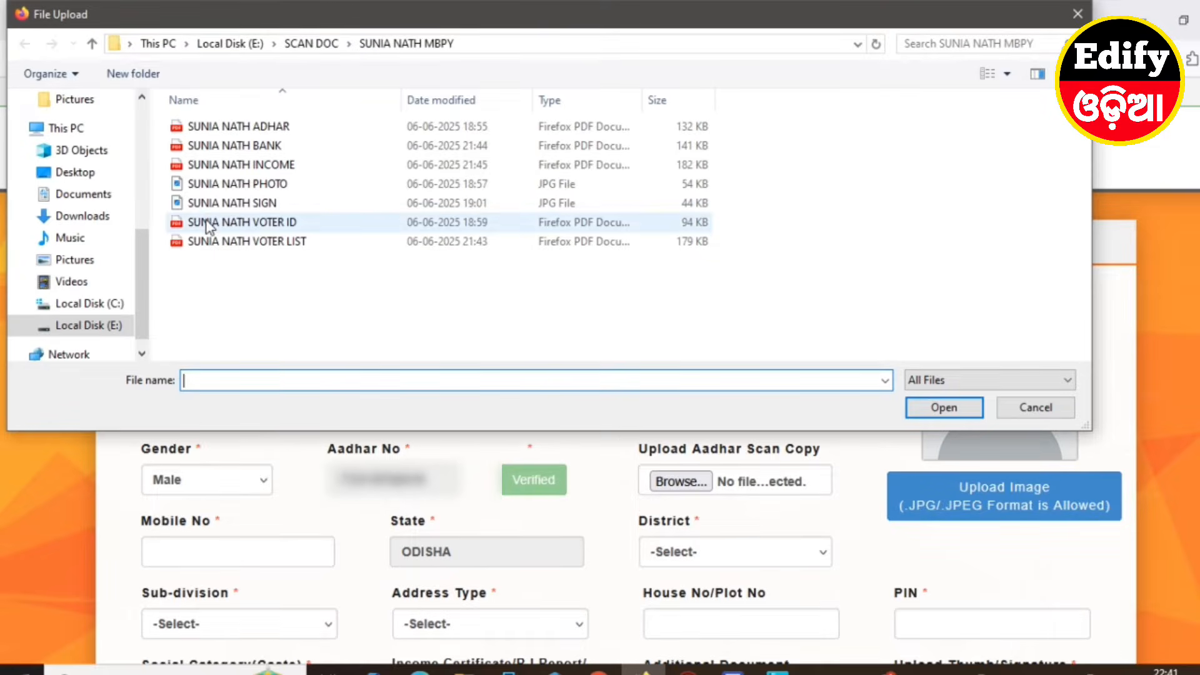
left_click(258, 127)
double_click(258, 130)
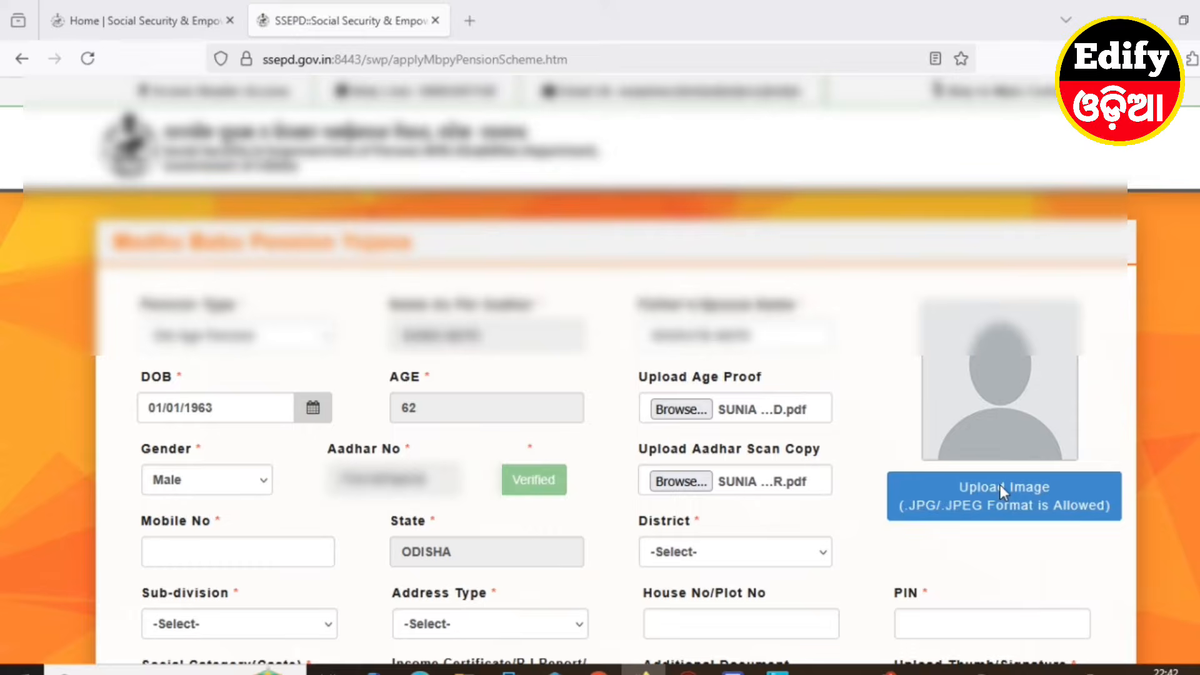
Upload the applicant's photo JPG via Upload Image, then move into the Mobile No field
left_click(999, 486)
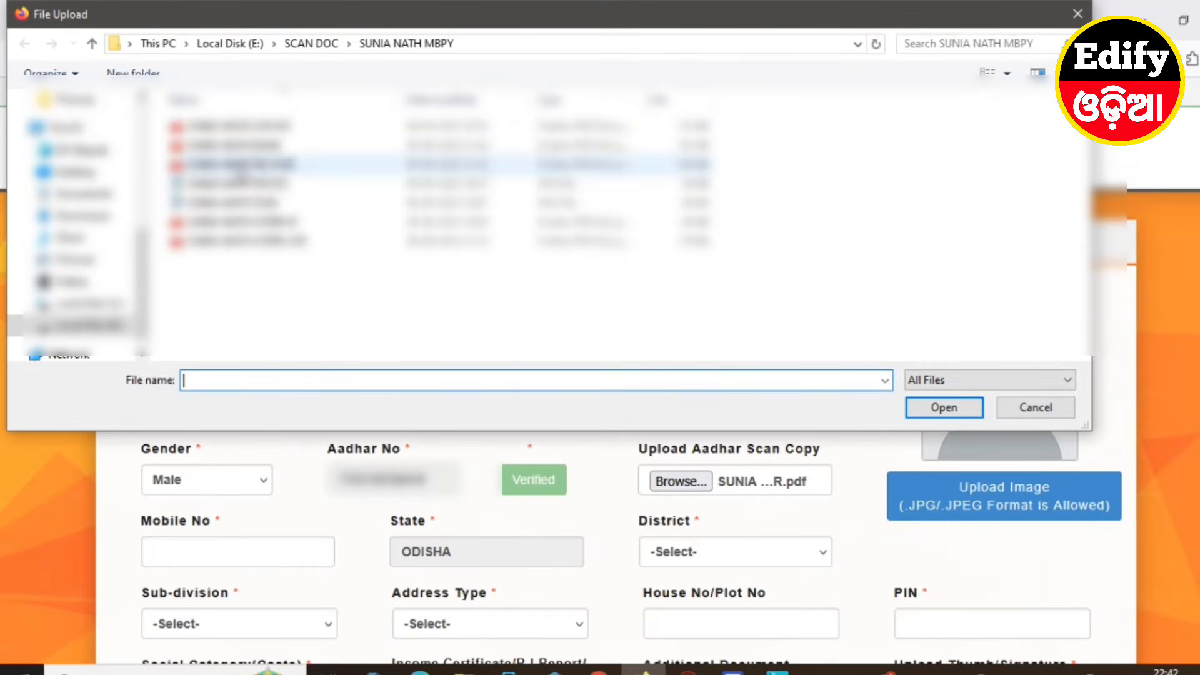
left_click(241, 182)
left_click(944, 406)
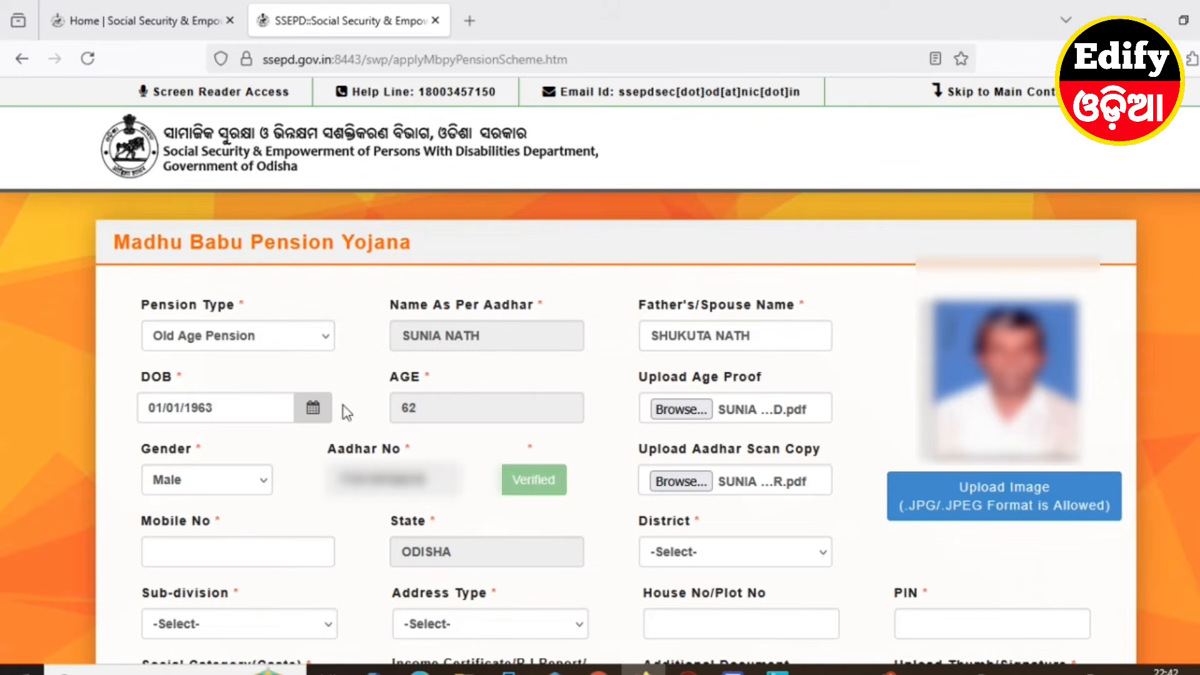
left_click(169, 552)
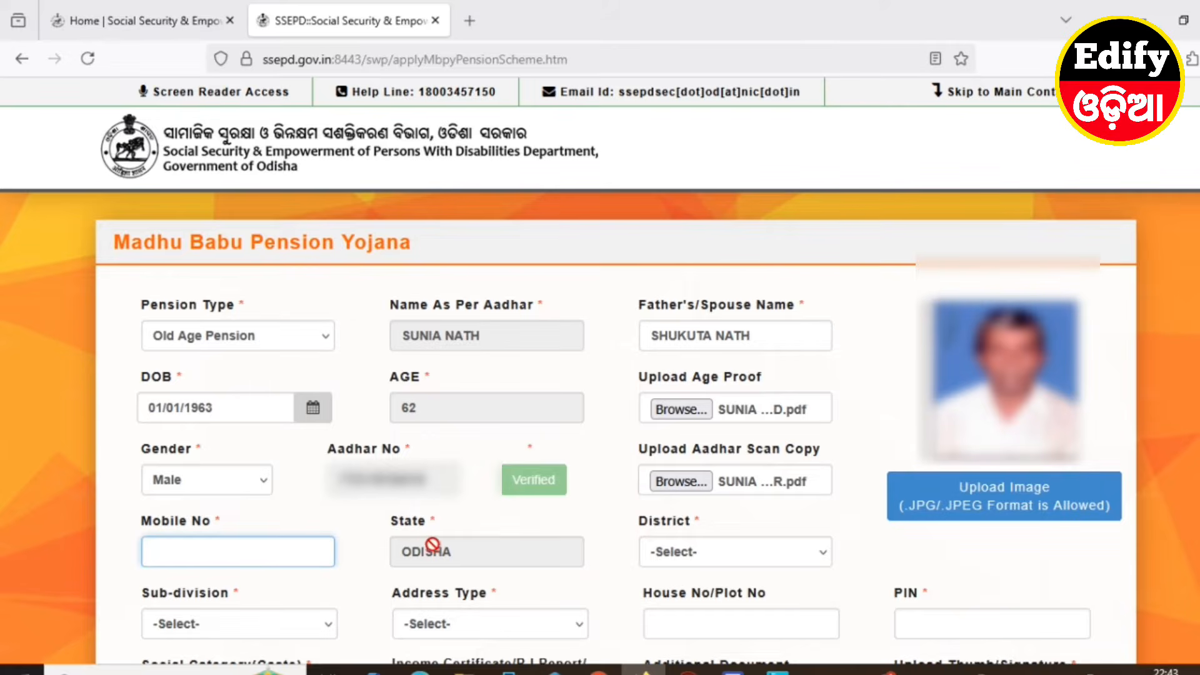
Set District and Sub-division to BHADRAK, Address Type to Block, and Block to TIHIDI
left_click(675, 549)
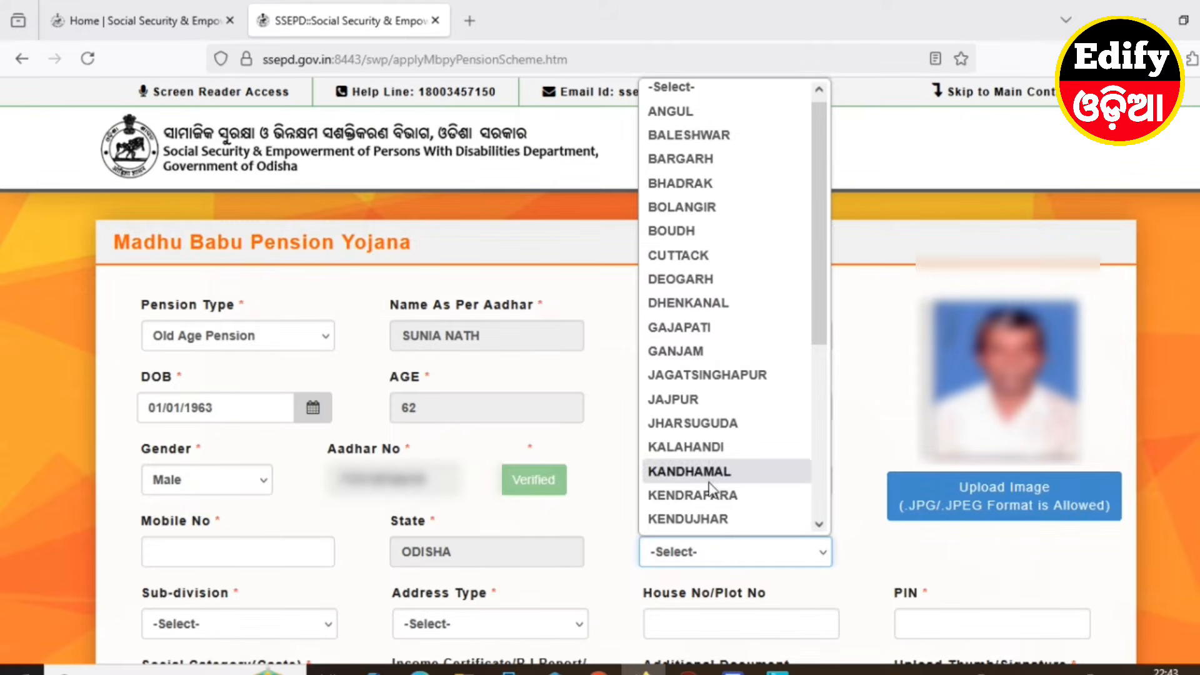
left_click(687, 184)
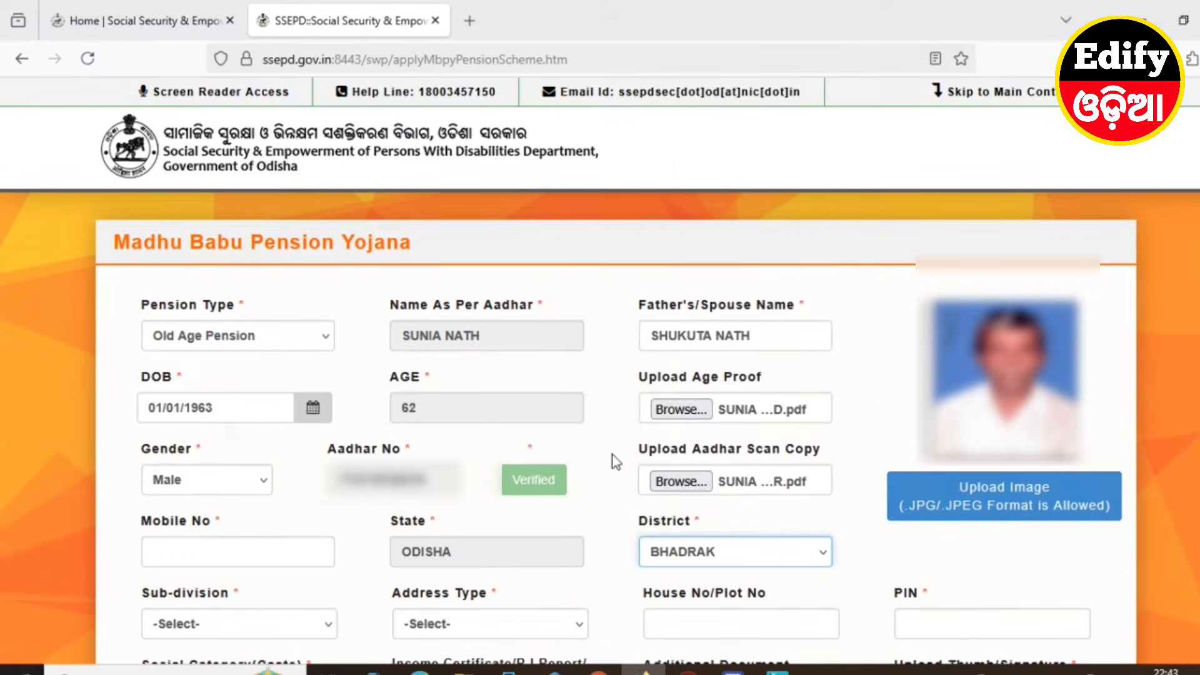
left_click(191, 625)
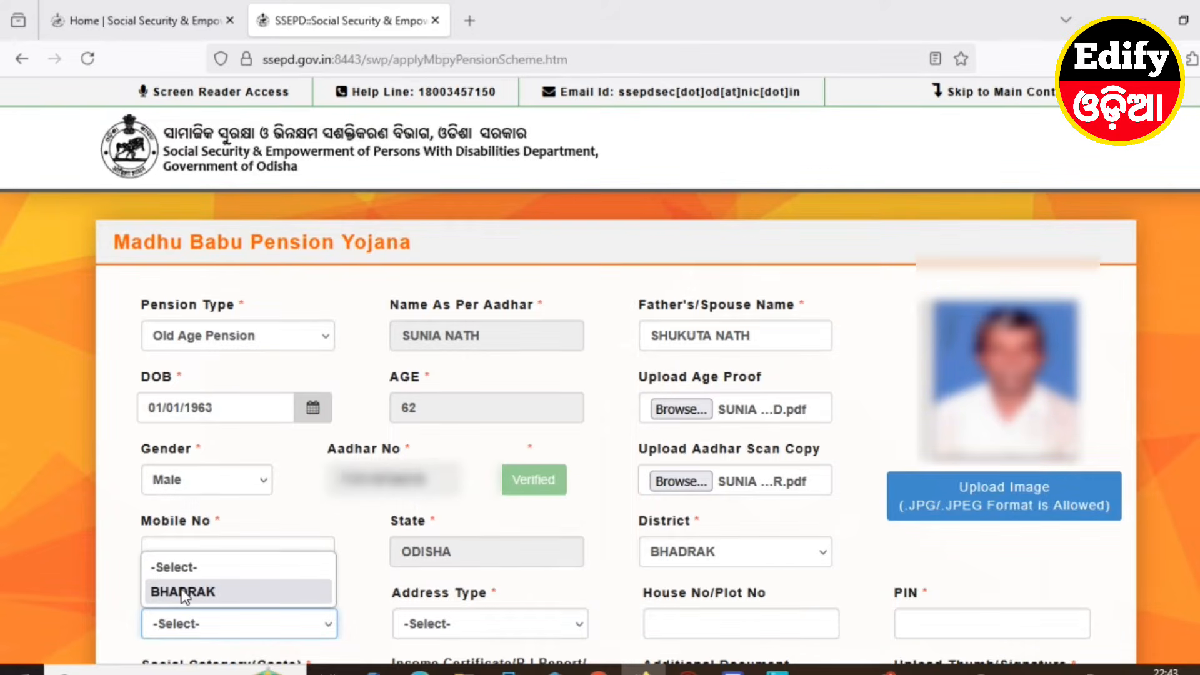
left_click(184, 592)
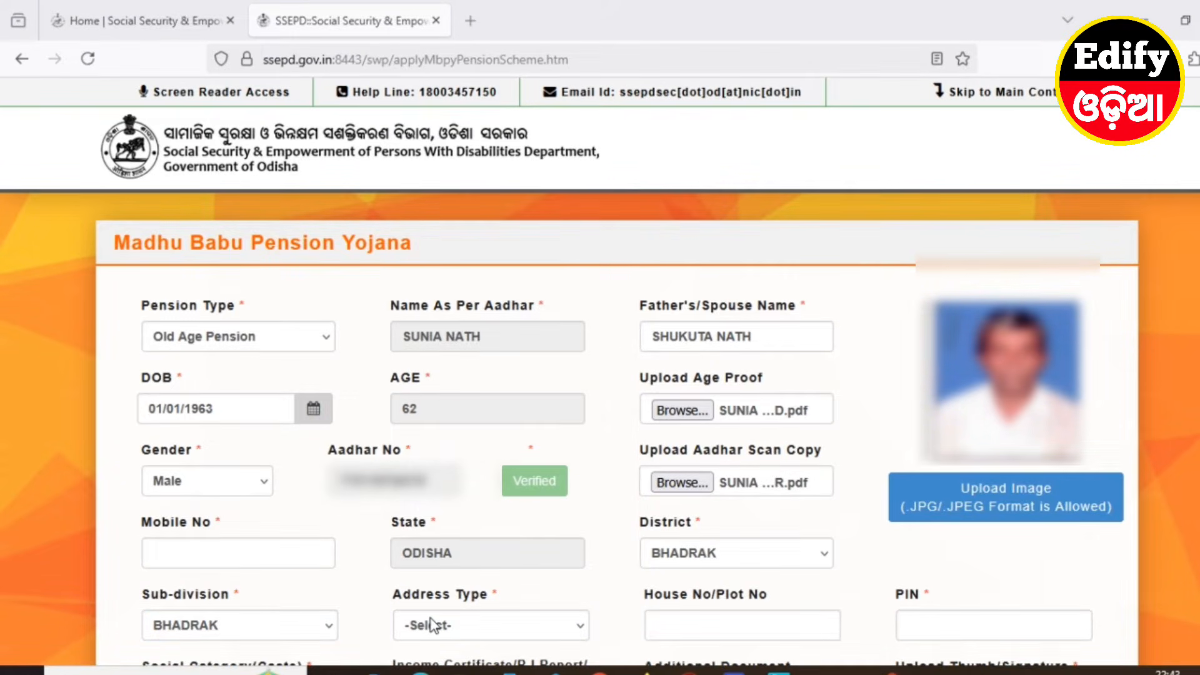
left_click(431, 624)
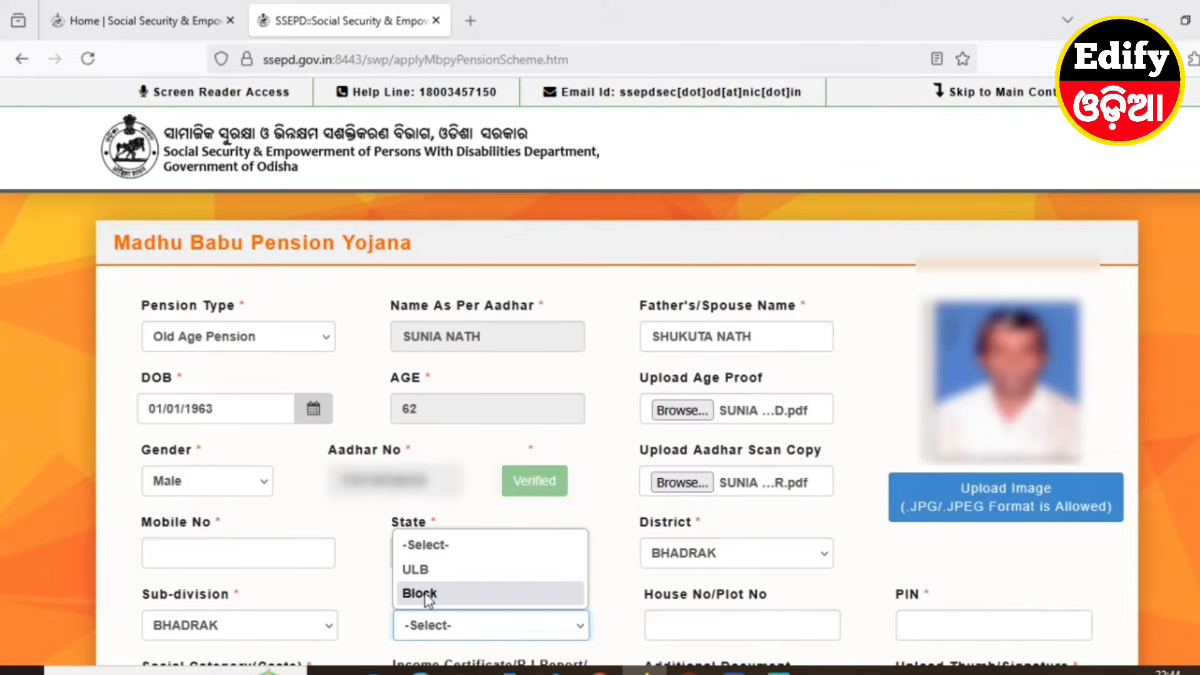
left_click(427, 598)
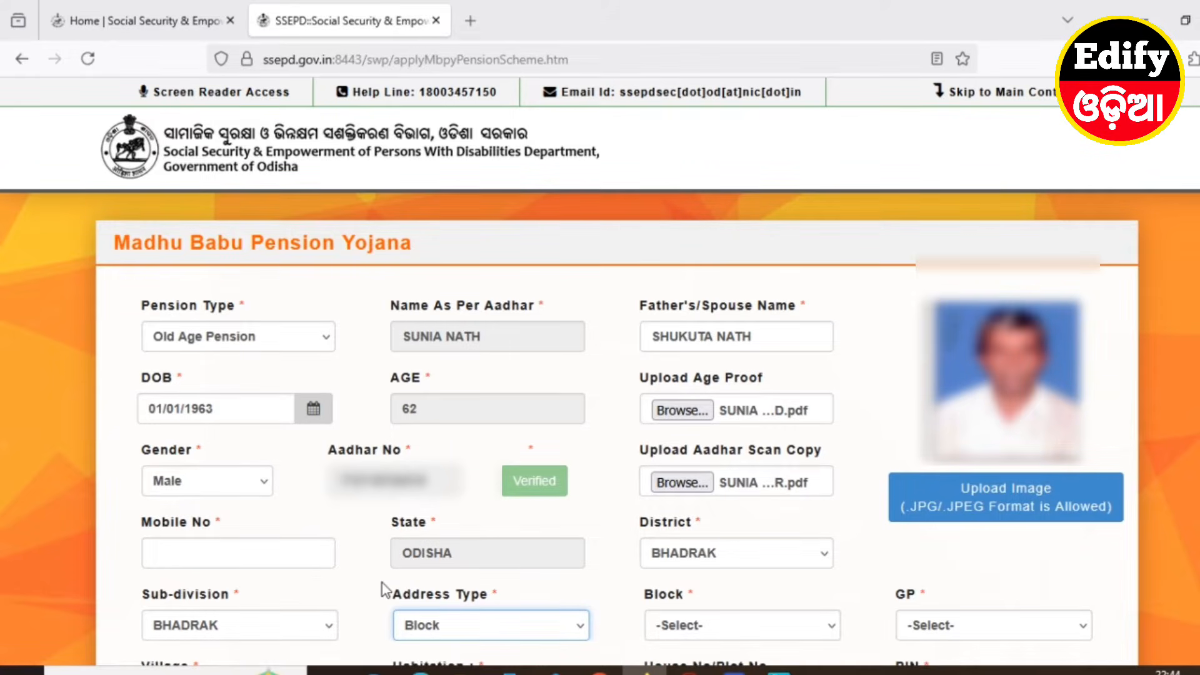
left_click(683, 626)
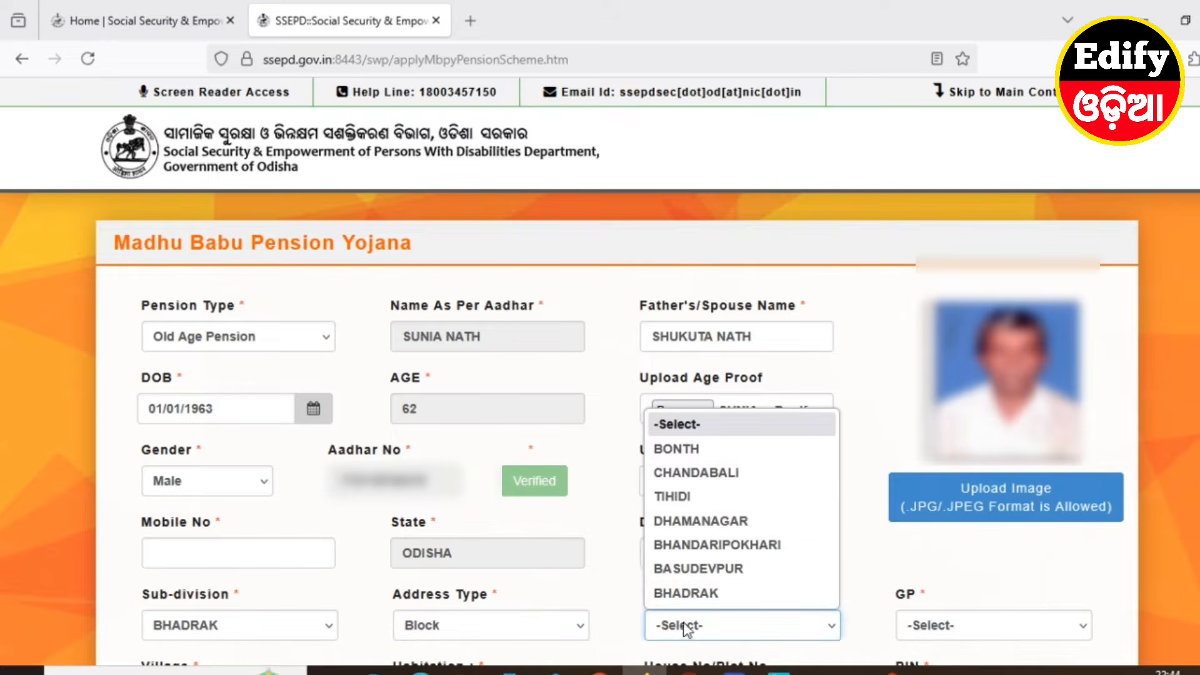
left_click(680, 498)
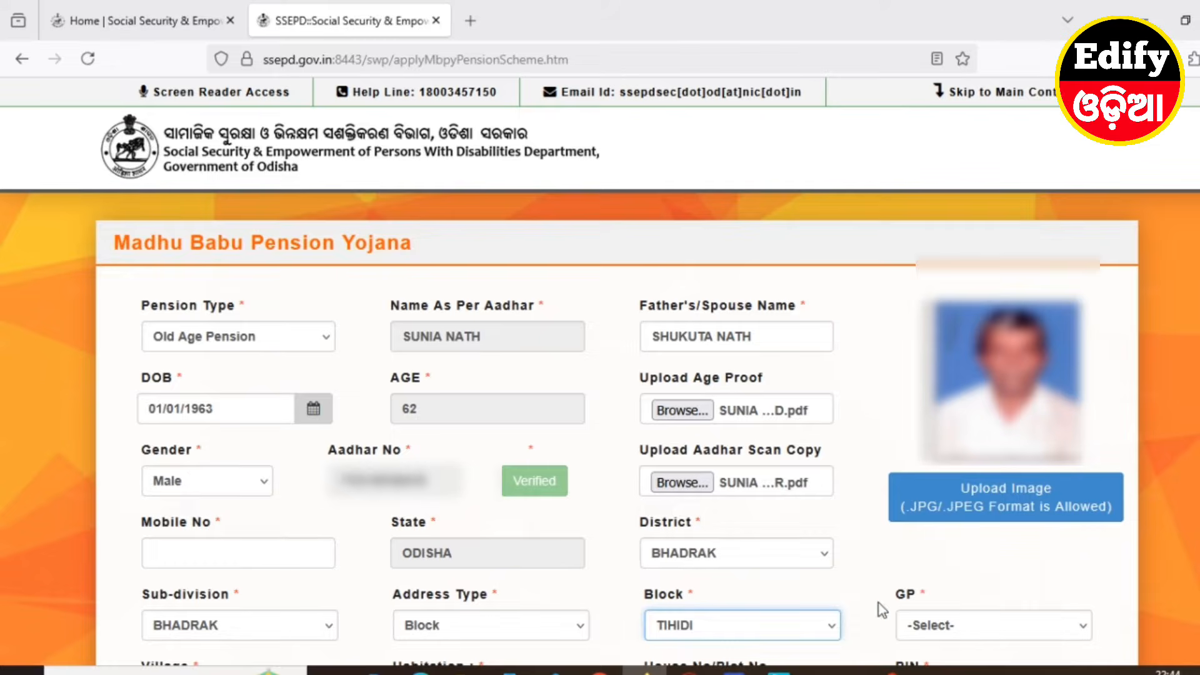
Choose DOLASAHI for the GP, Village and Habitation
left_click(938, 627)
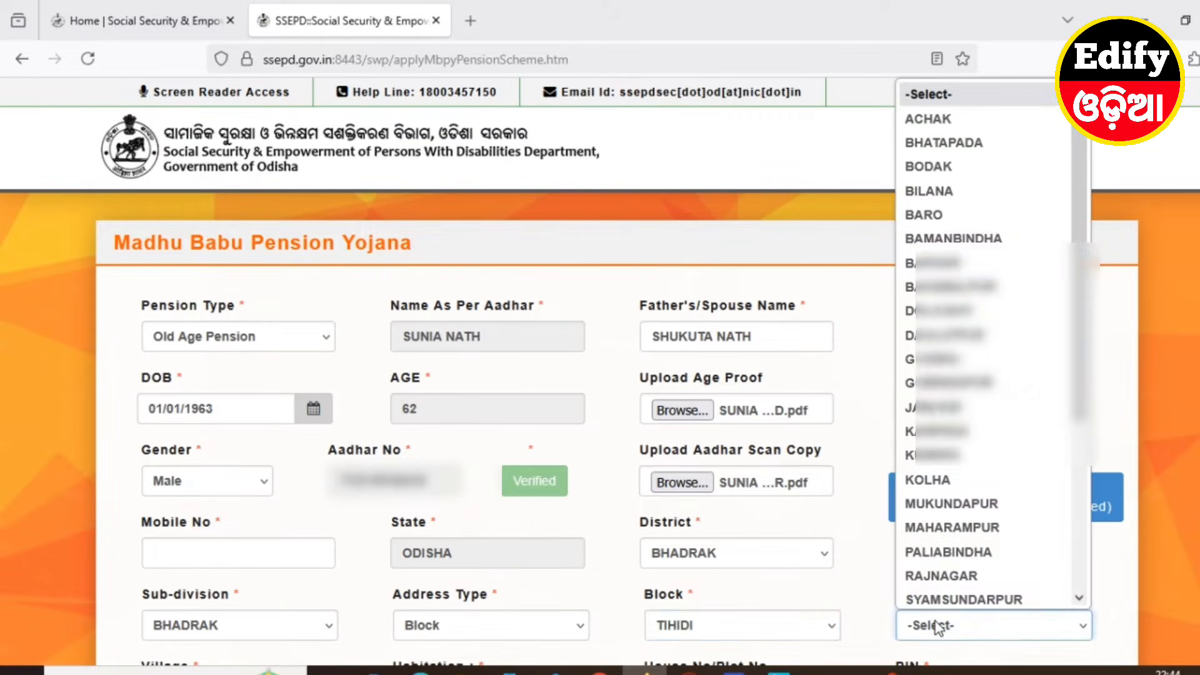
left_click(938, 260)
scroll(859, 482, "down", 3)
scroll(857, 487, "down", 3)
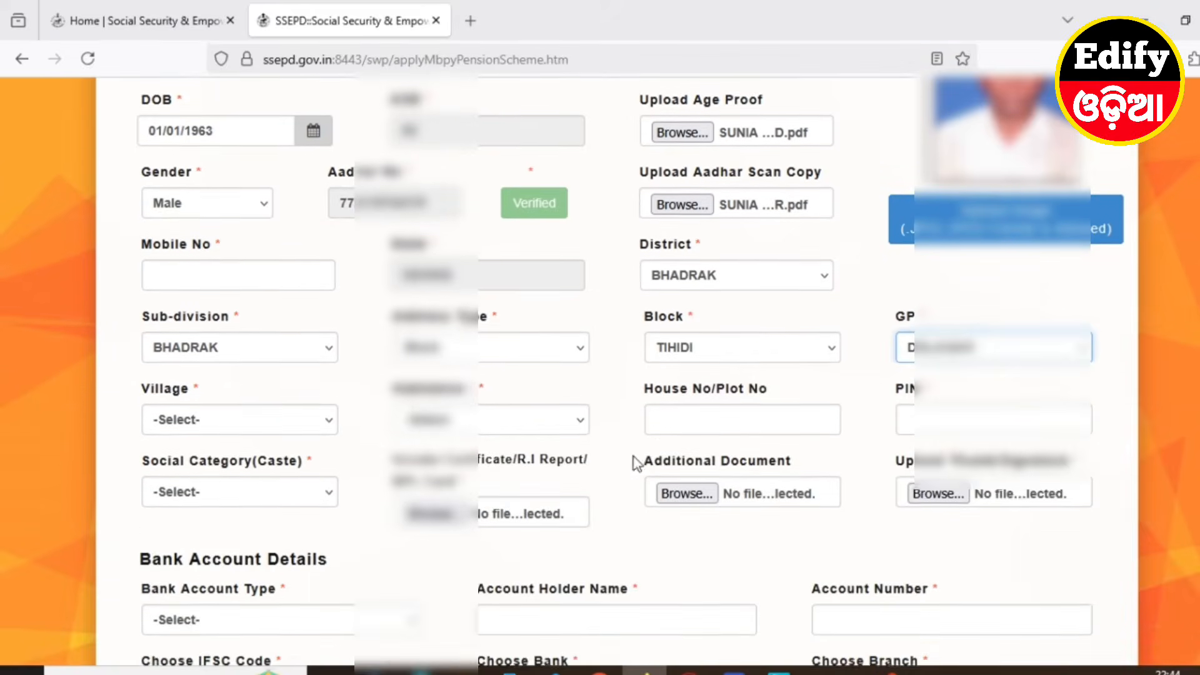
left_click(199, 330)
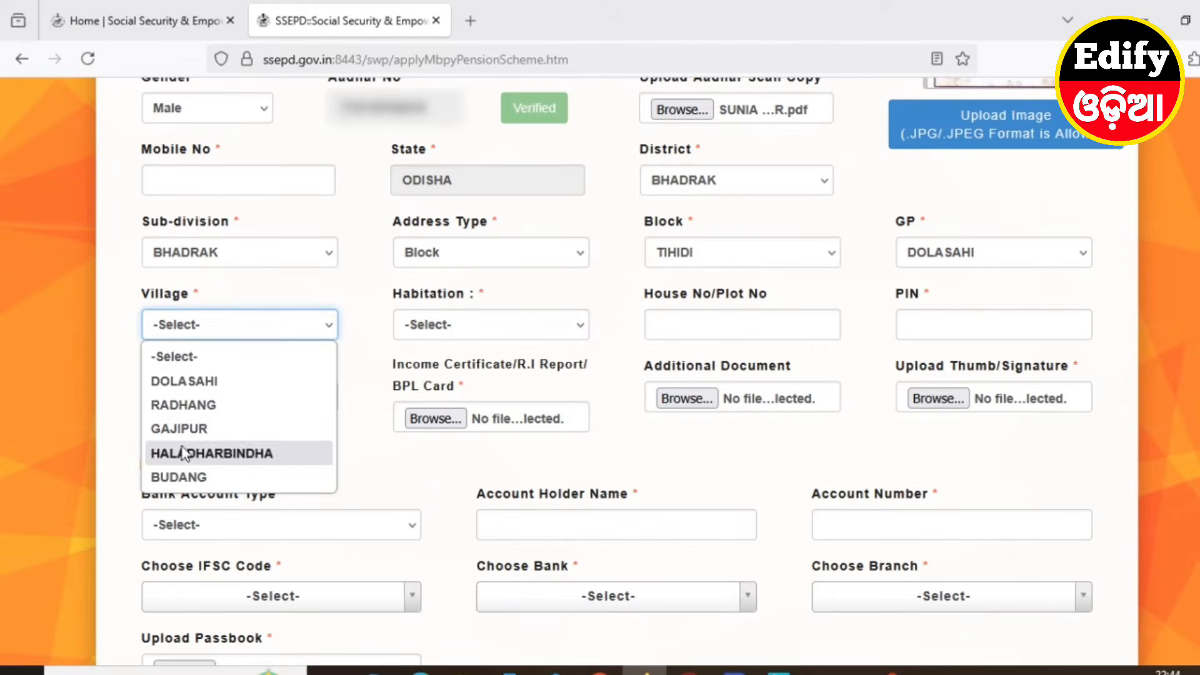
left_click(195, 383)
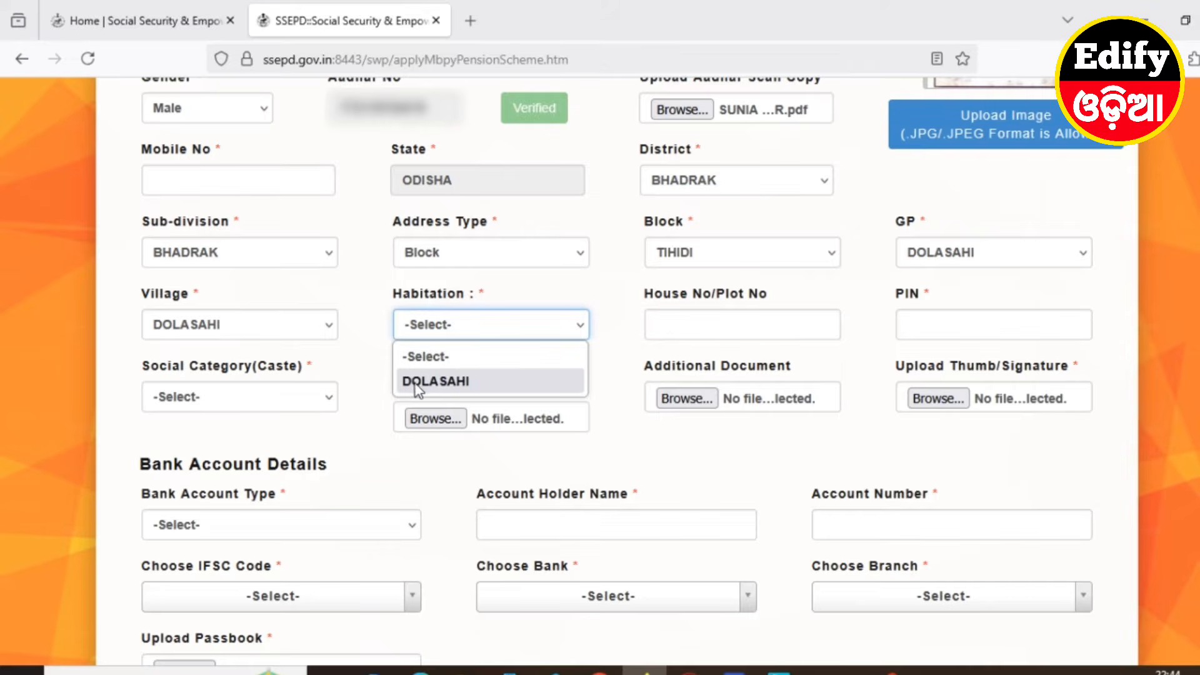
left_click(438, 382)
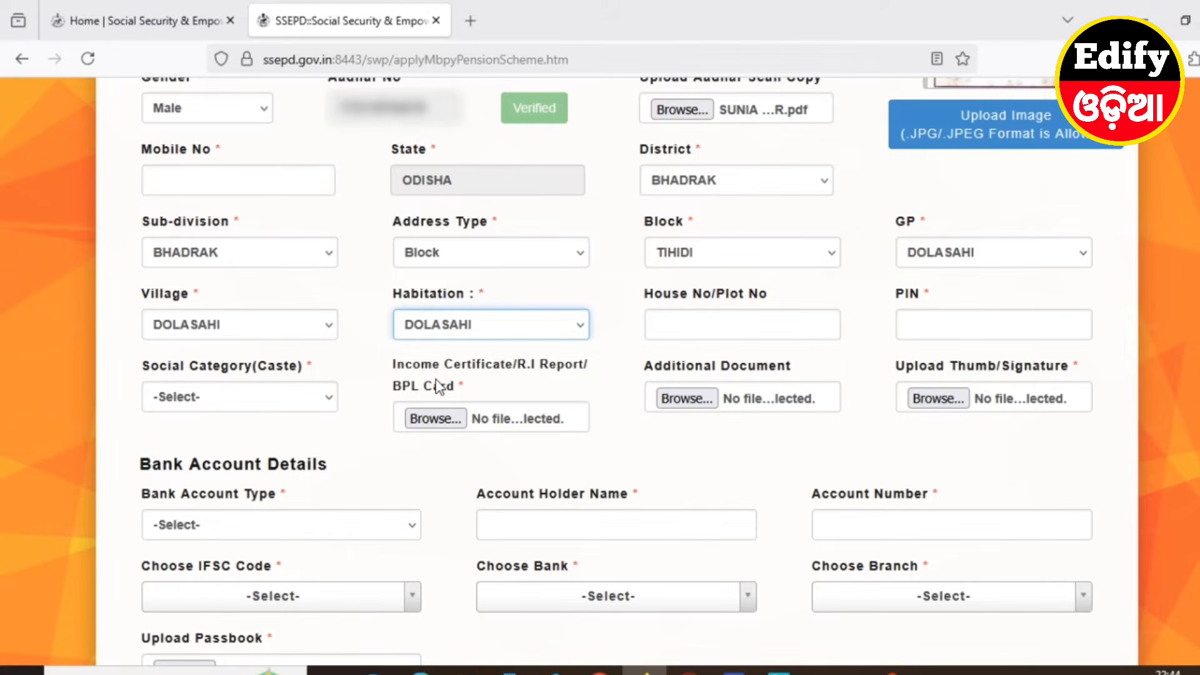
Enter the house number, accept the suggested PIN code, and choose SC as the social category
left_click(722, 323)
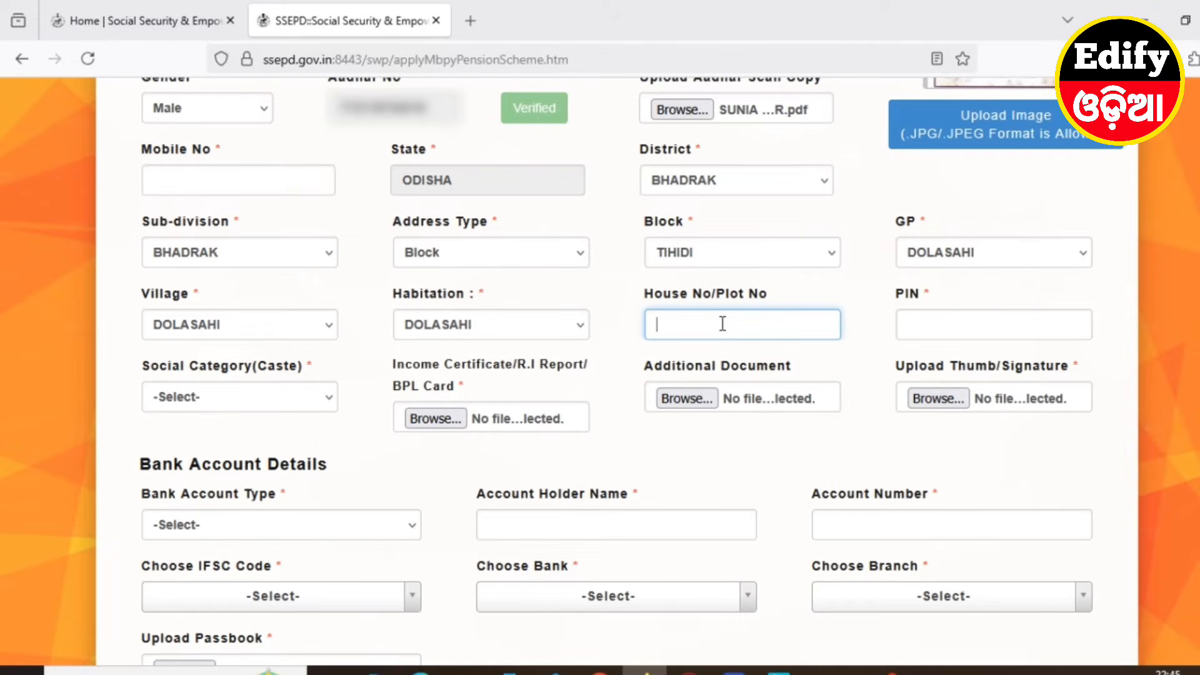
left_click(863, 361)
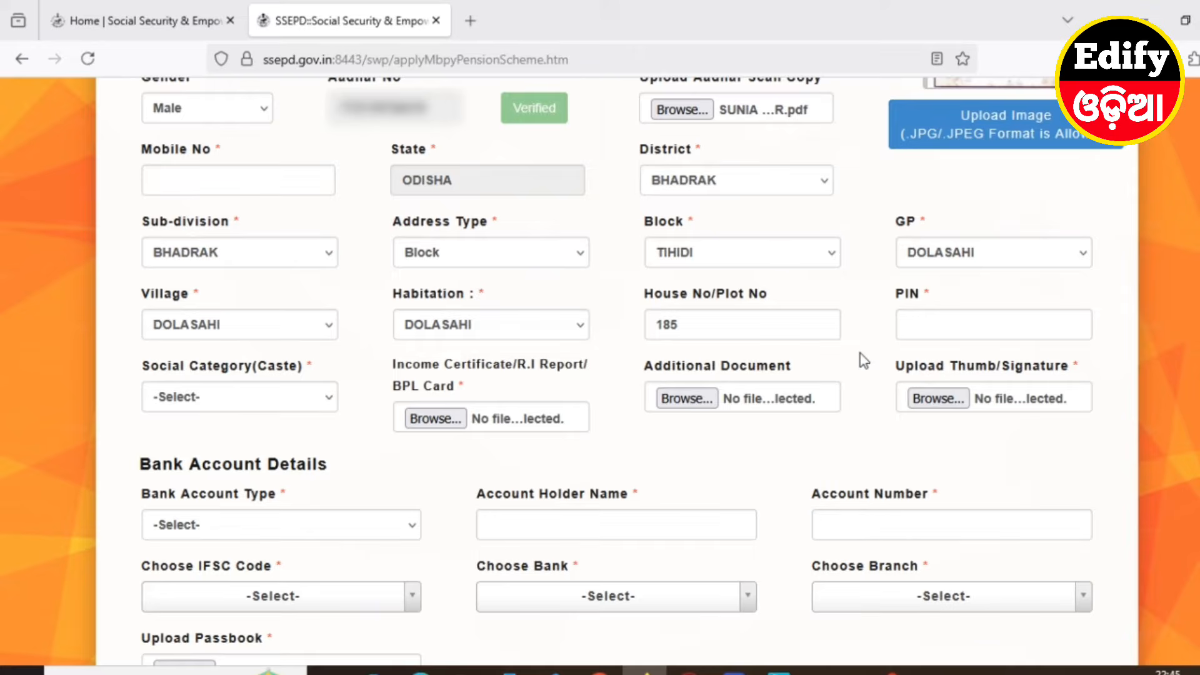
left_click(935, 326)
type("756")
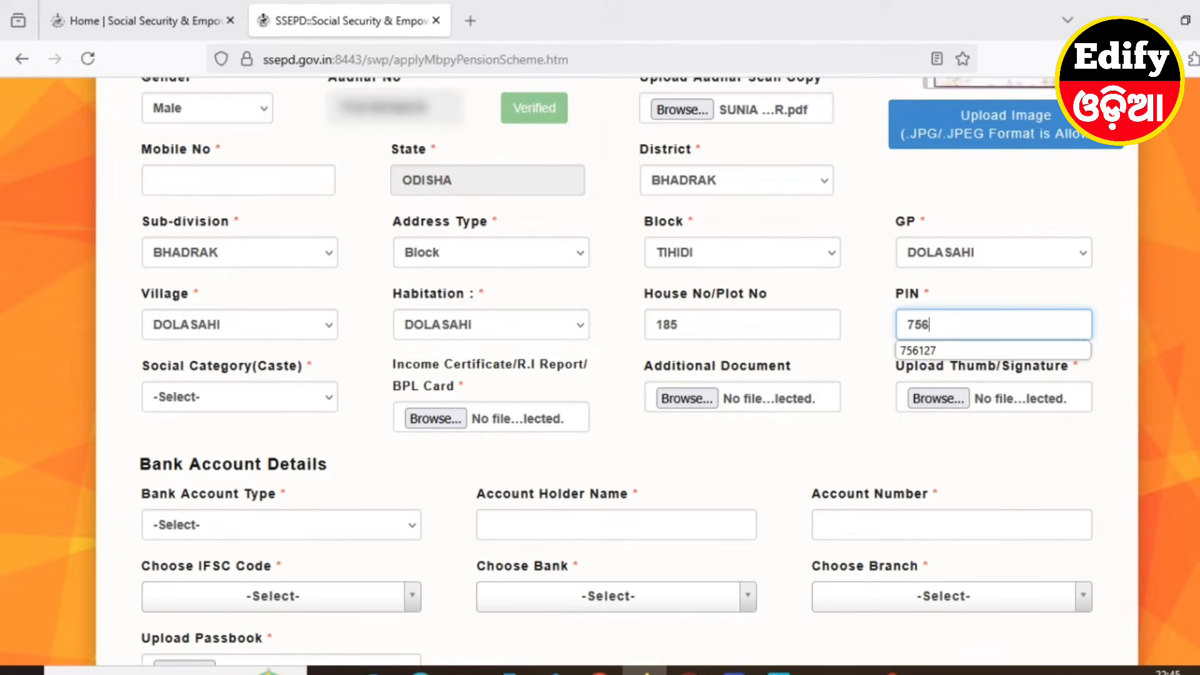
left_click(925, 350)
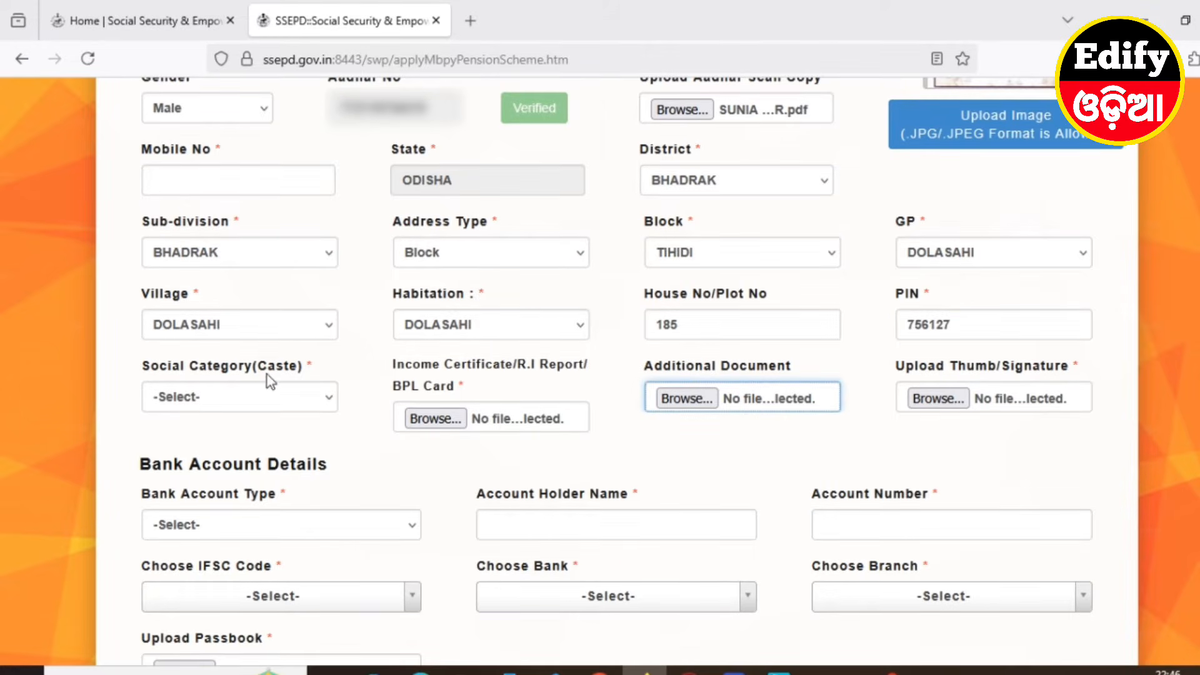
left_click(195, 405)
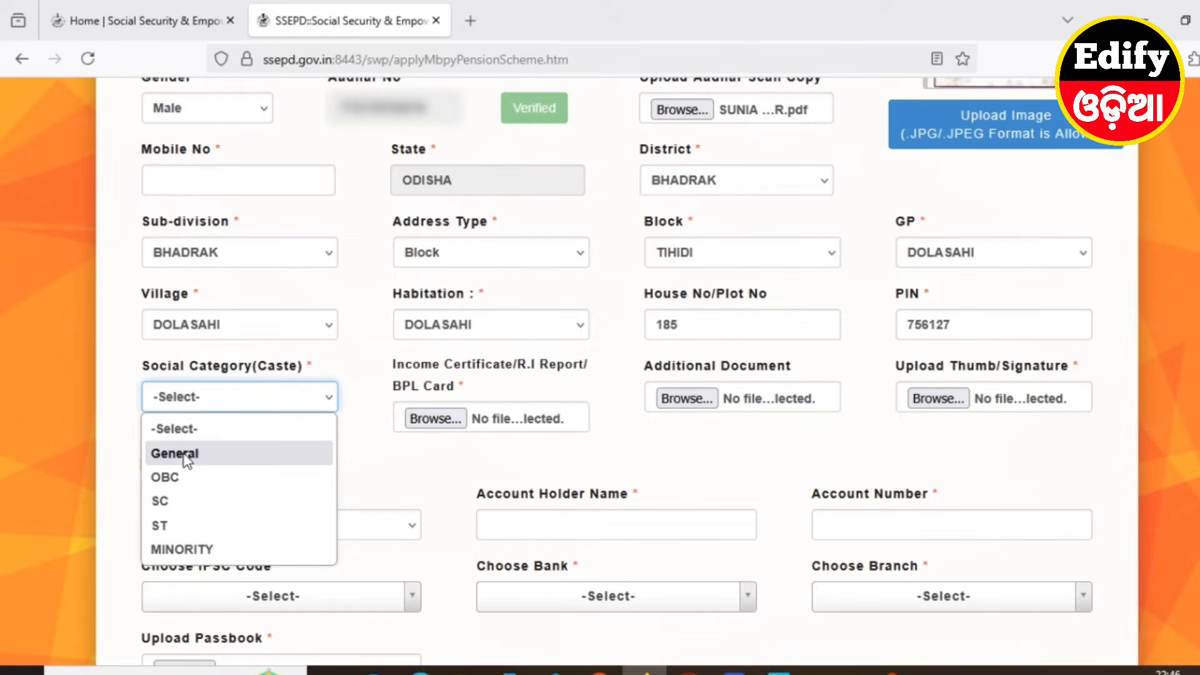
left_click(188, 500)
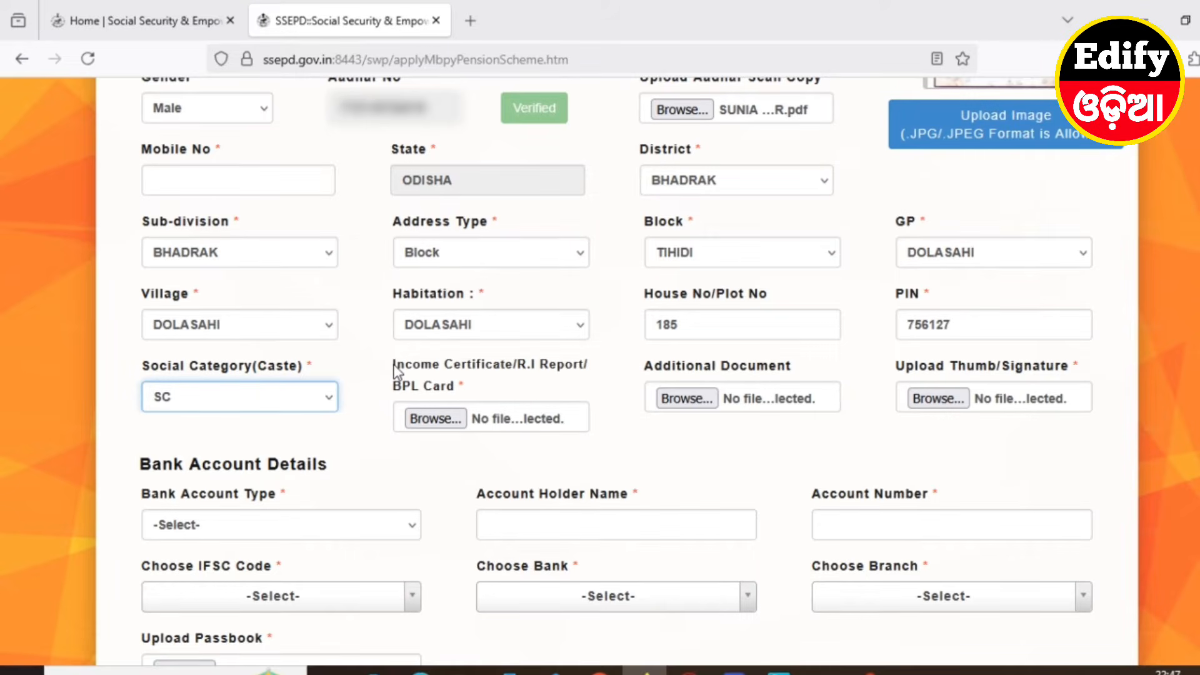
Attach the income certificate PDF and the voter list PDF as the additional document
left_click(434, 419)
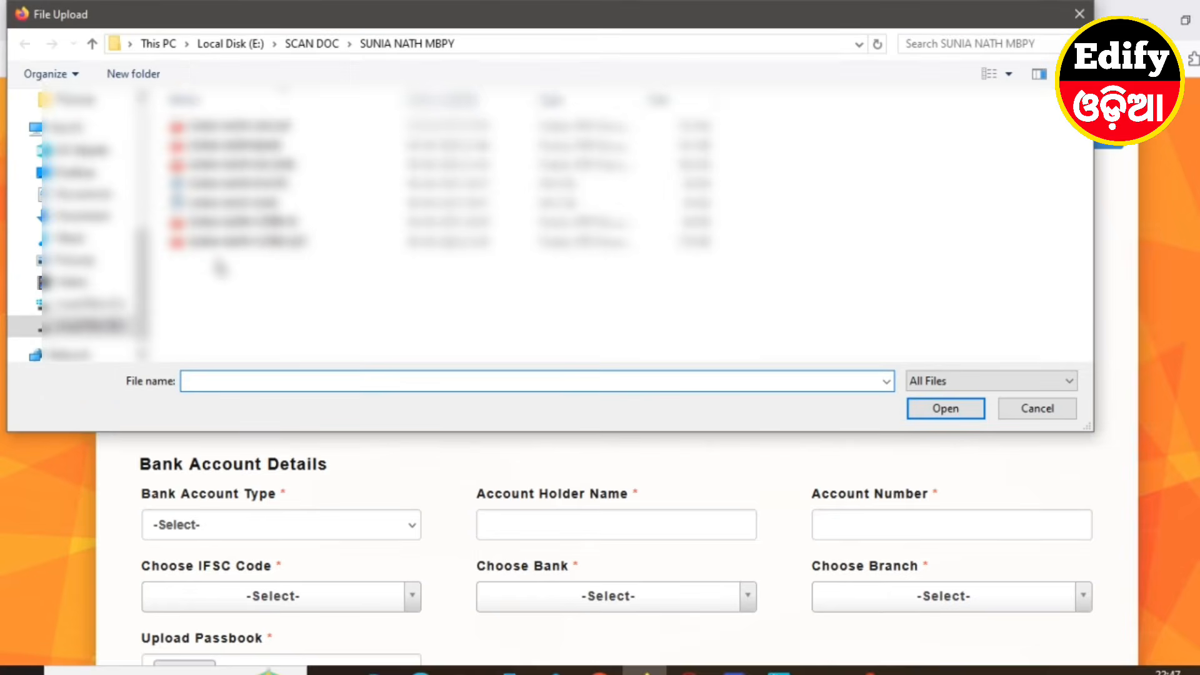
left_click(251, 171)
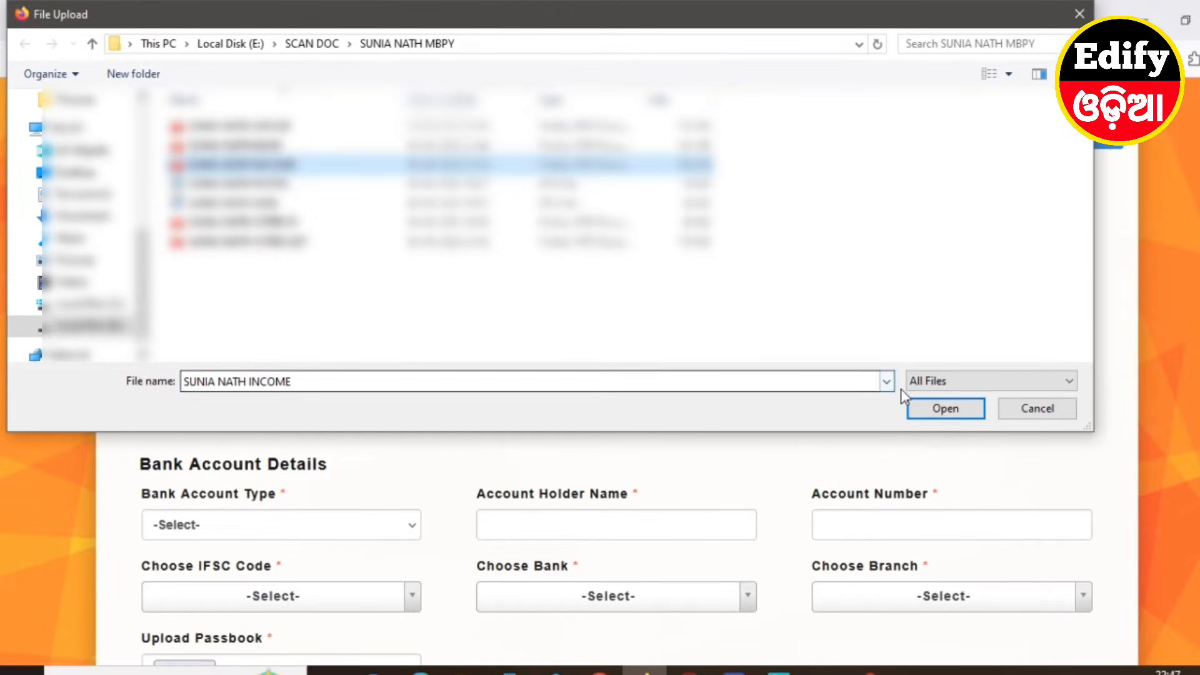
left_click(945, 410)
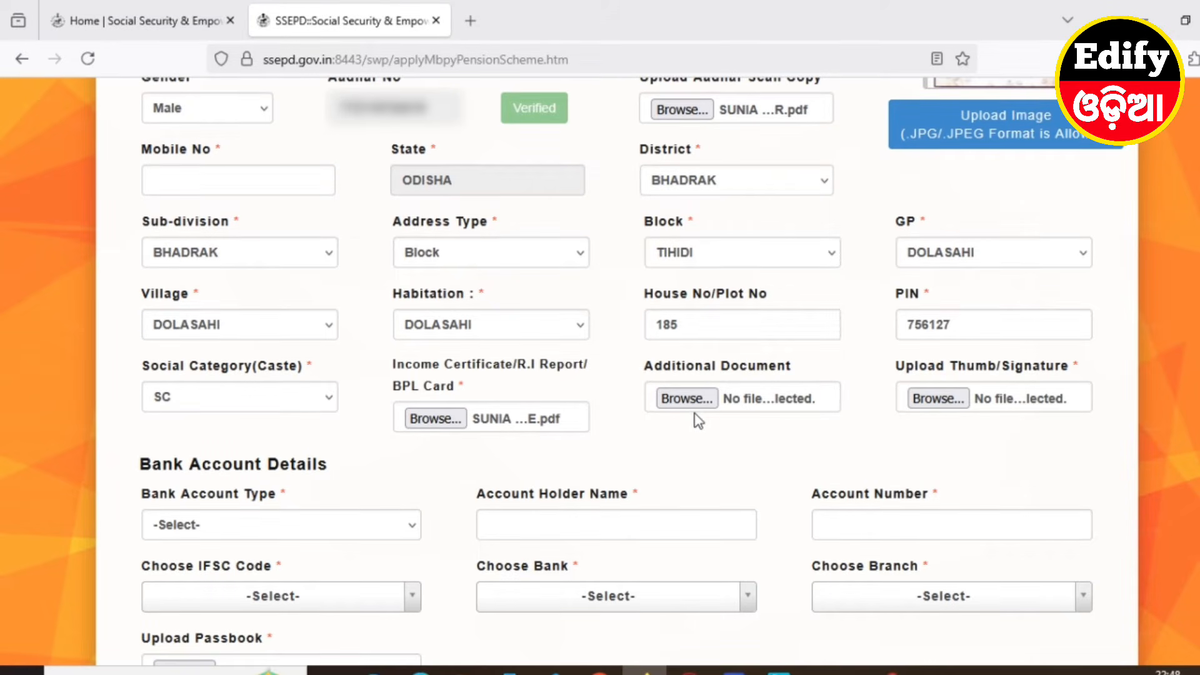
left_click(699, 406)
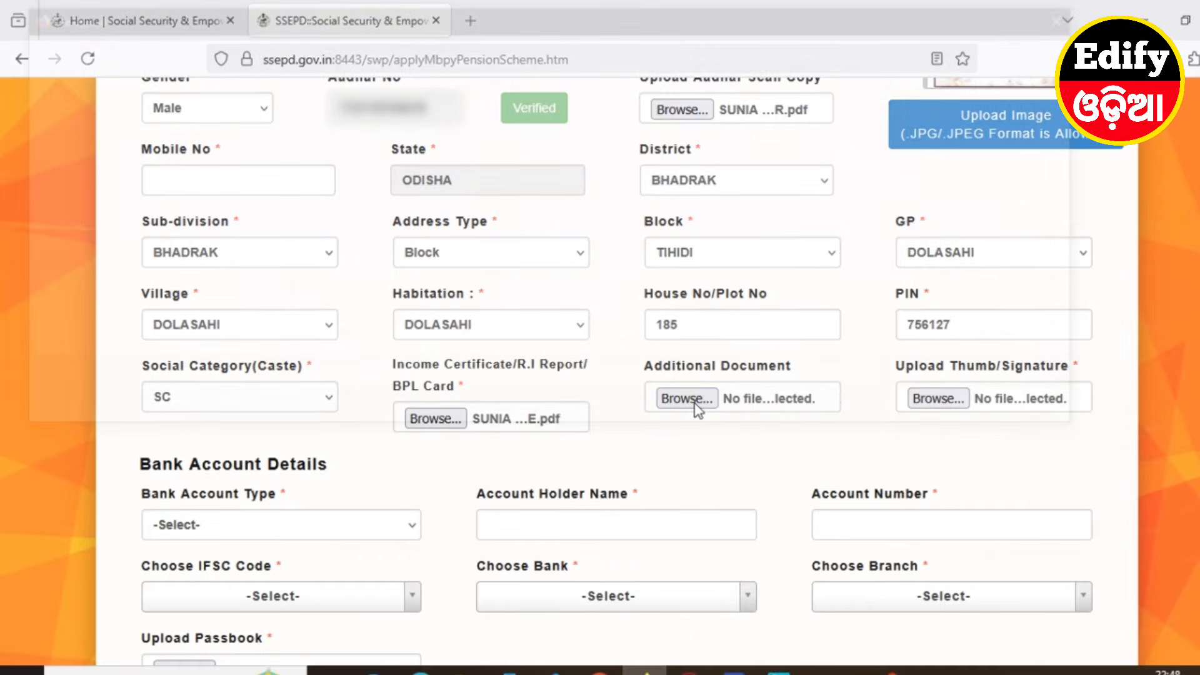
left_click(262, 242)
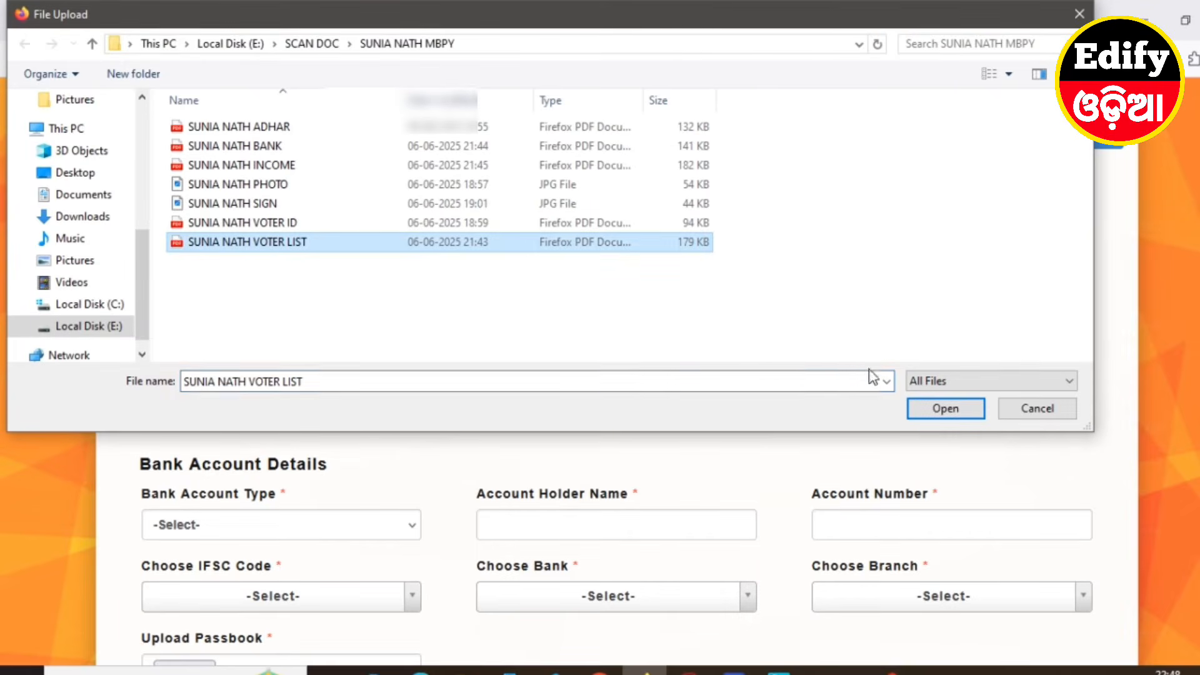
left_click(956, 408)
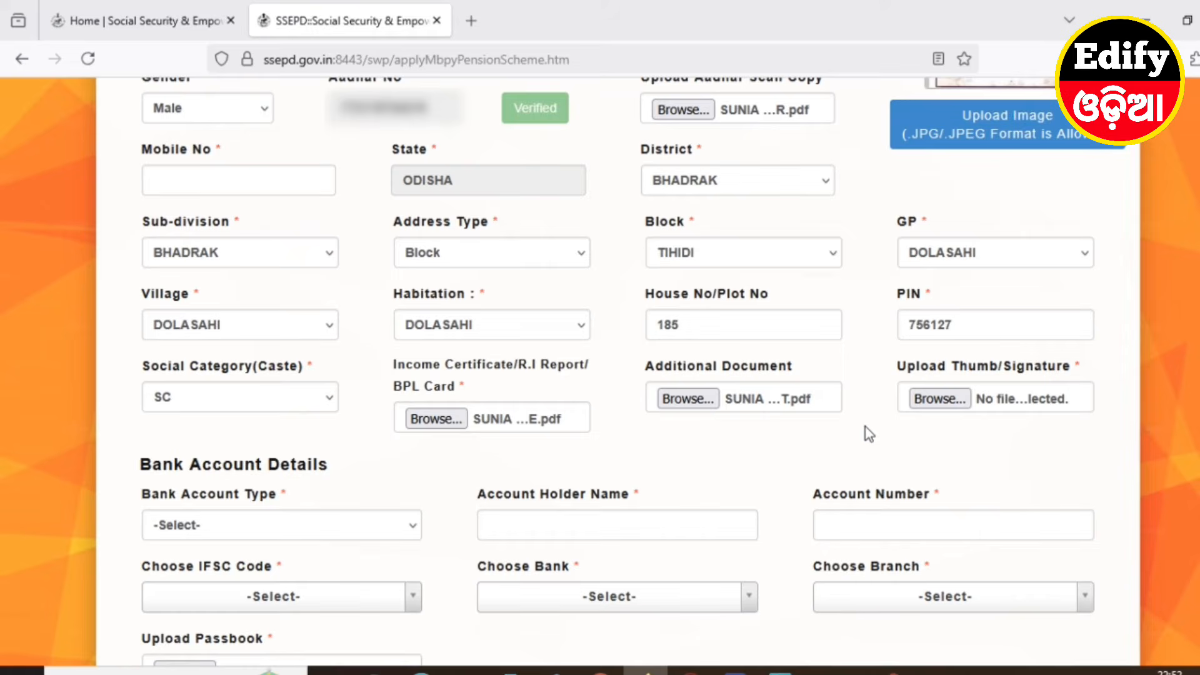
Attach the applicant's signature image as the thumb impression/signature
left_click(937, 399)
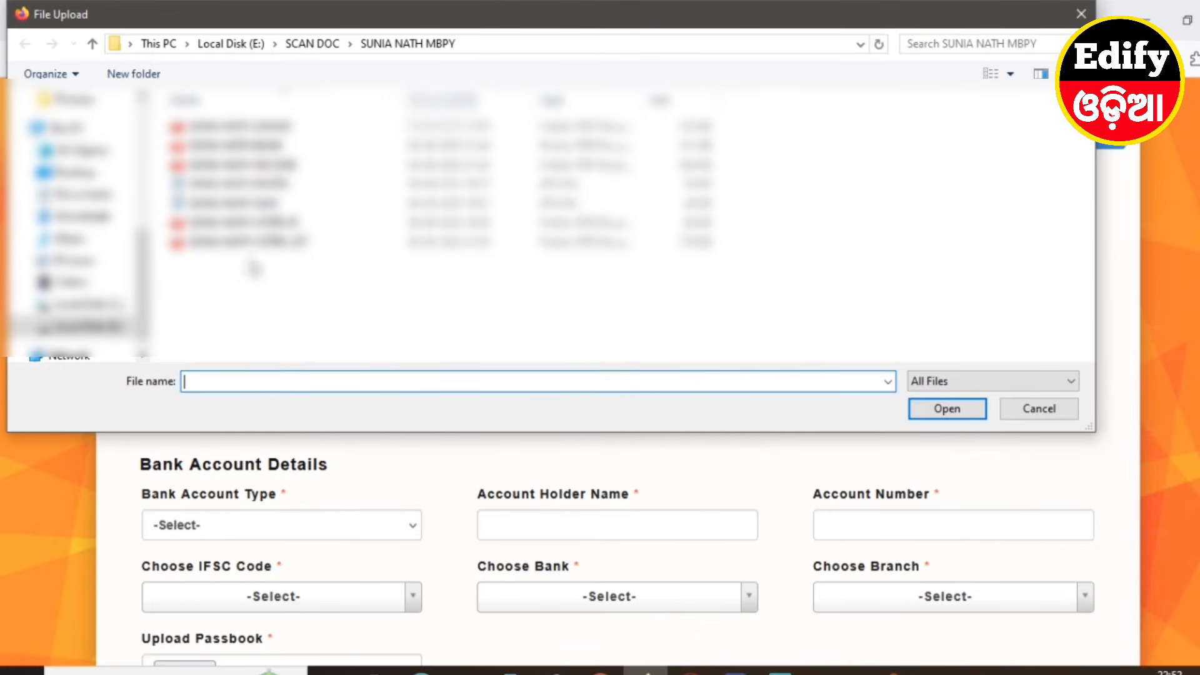
left_click(238, 202)
left_click(925, 406)
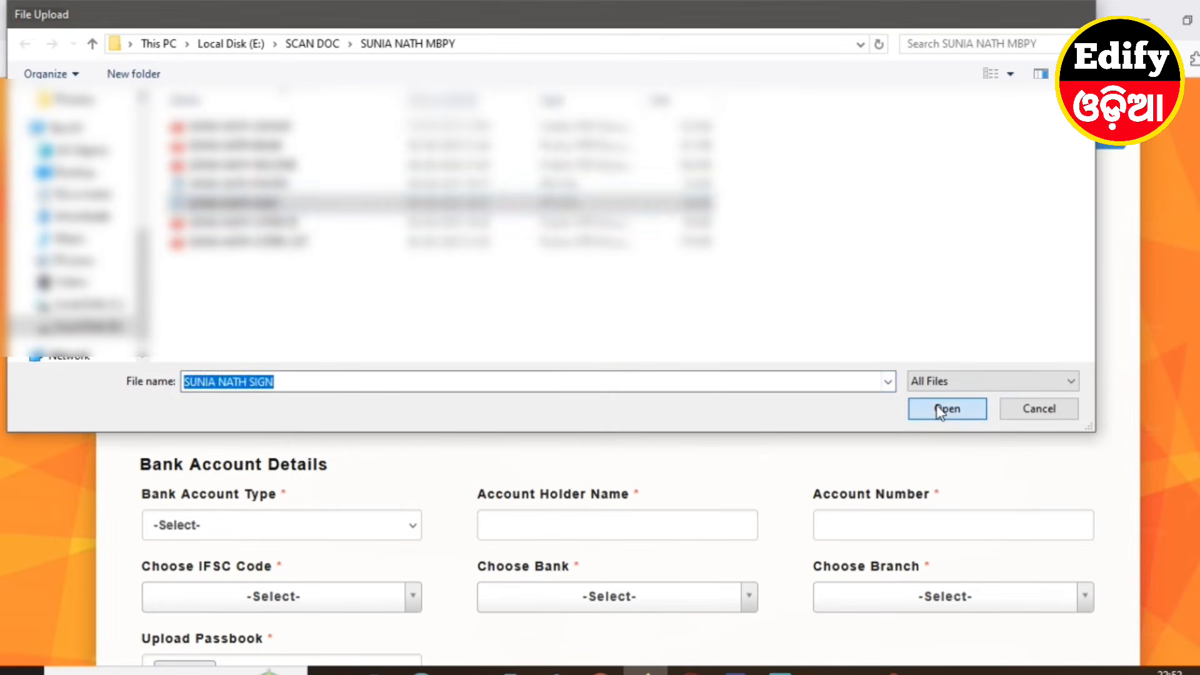
scroll(148, 302, "down", 3)
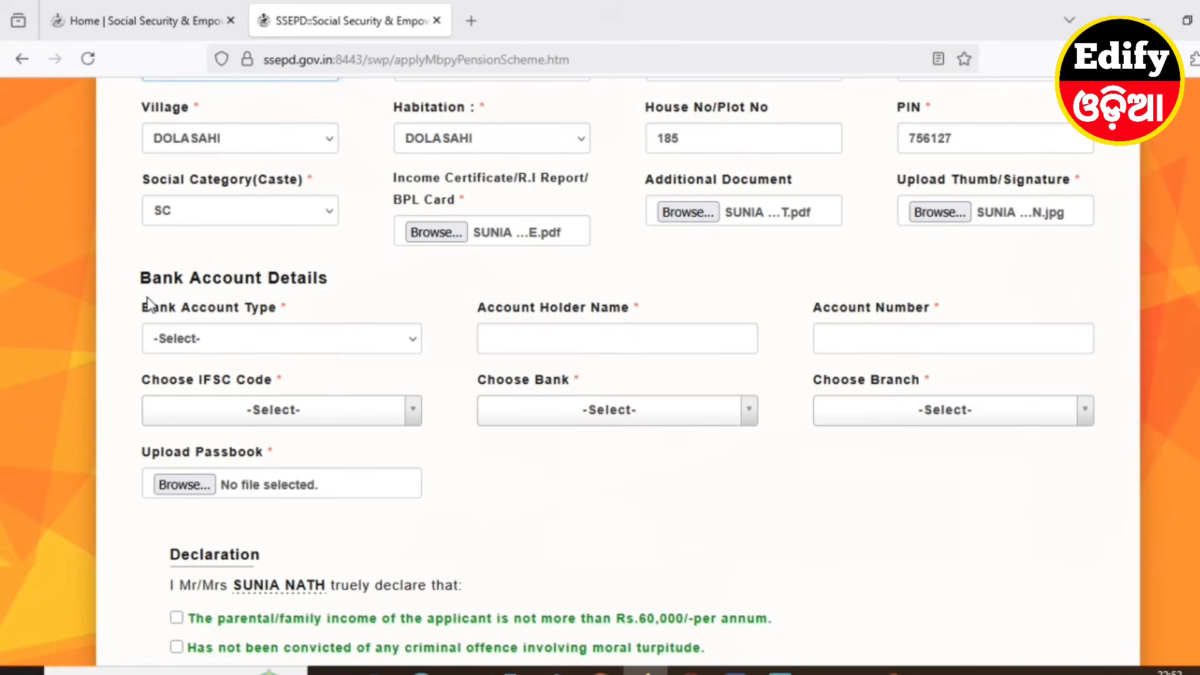
Choose Single Account as the bank account type and enter the account holder's name and account number
left_click(205, 339)
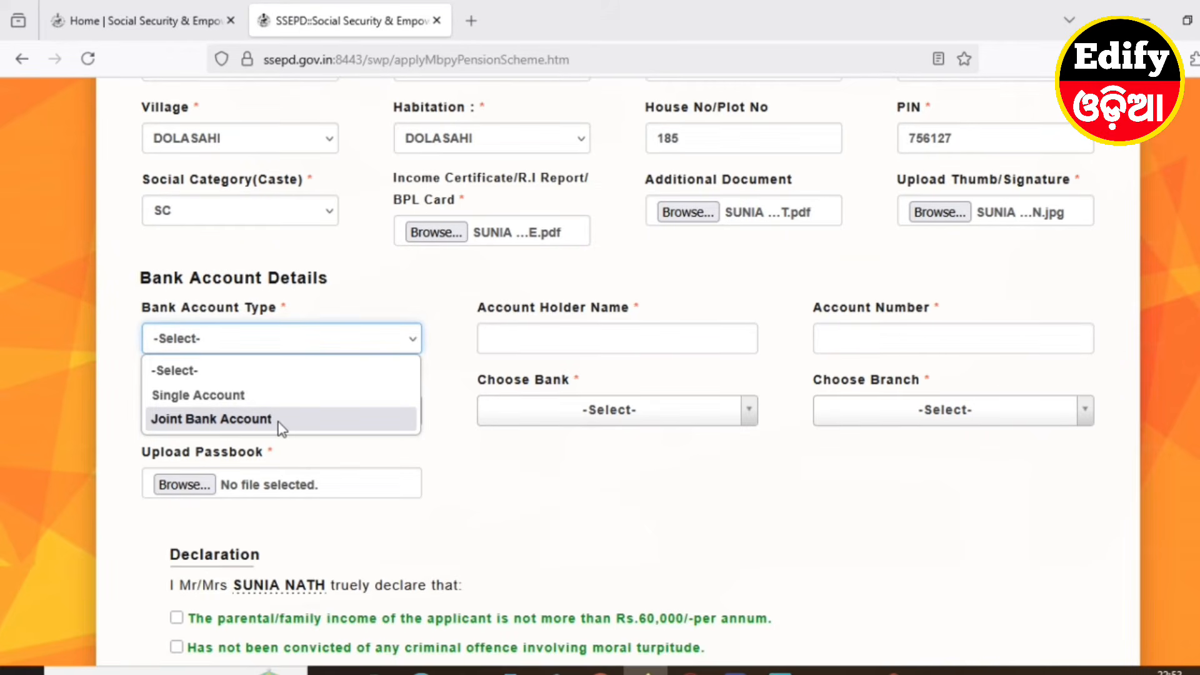
left_click(195, 395)
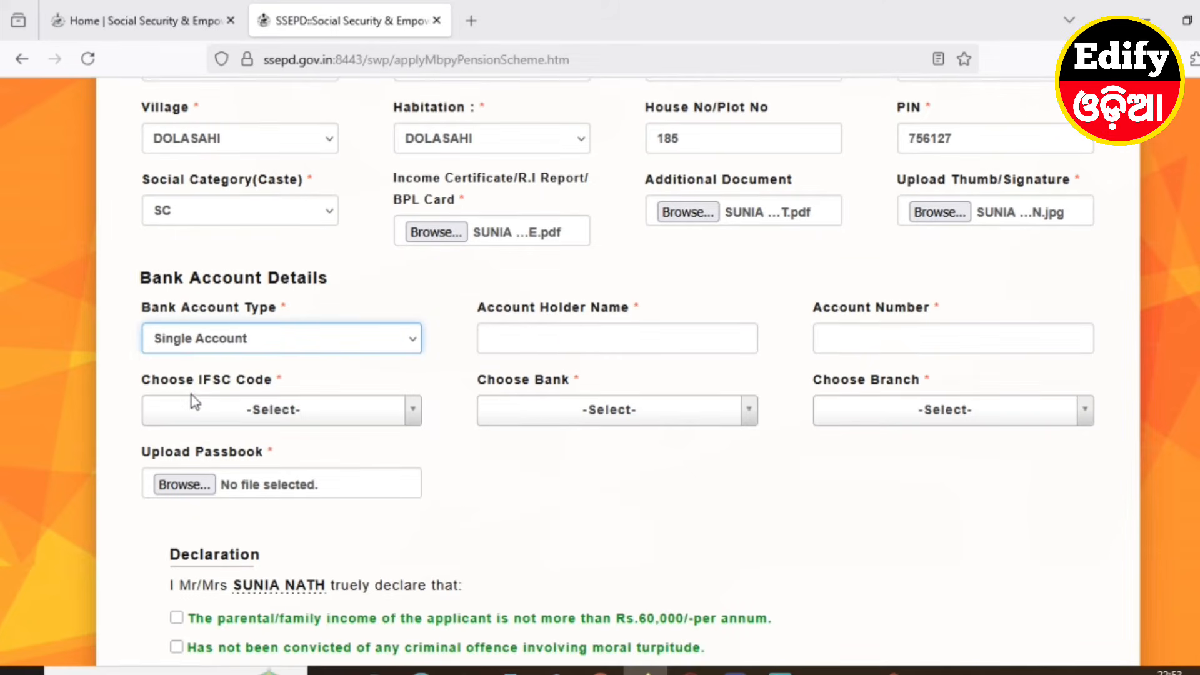
left_click(505, 332)
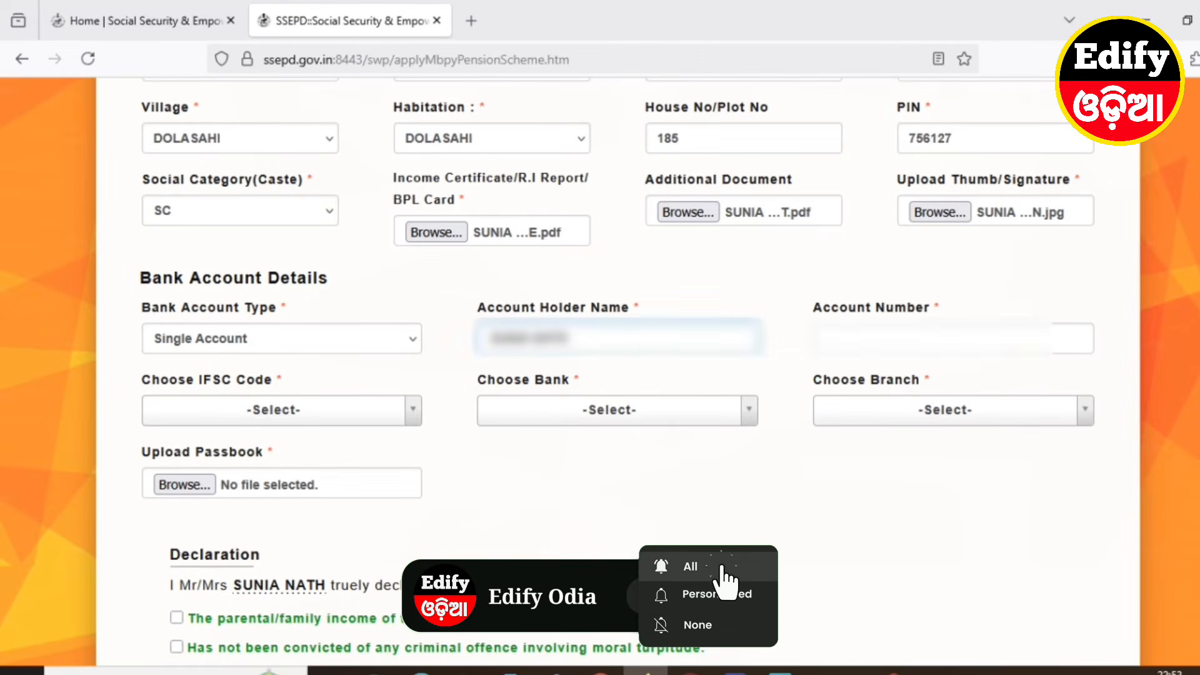
left_click(856, 343)
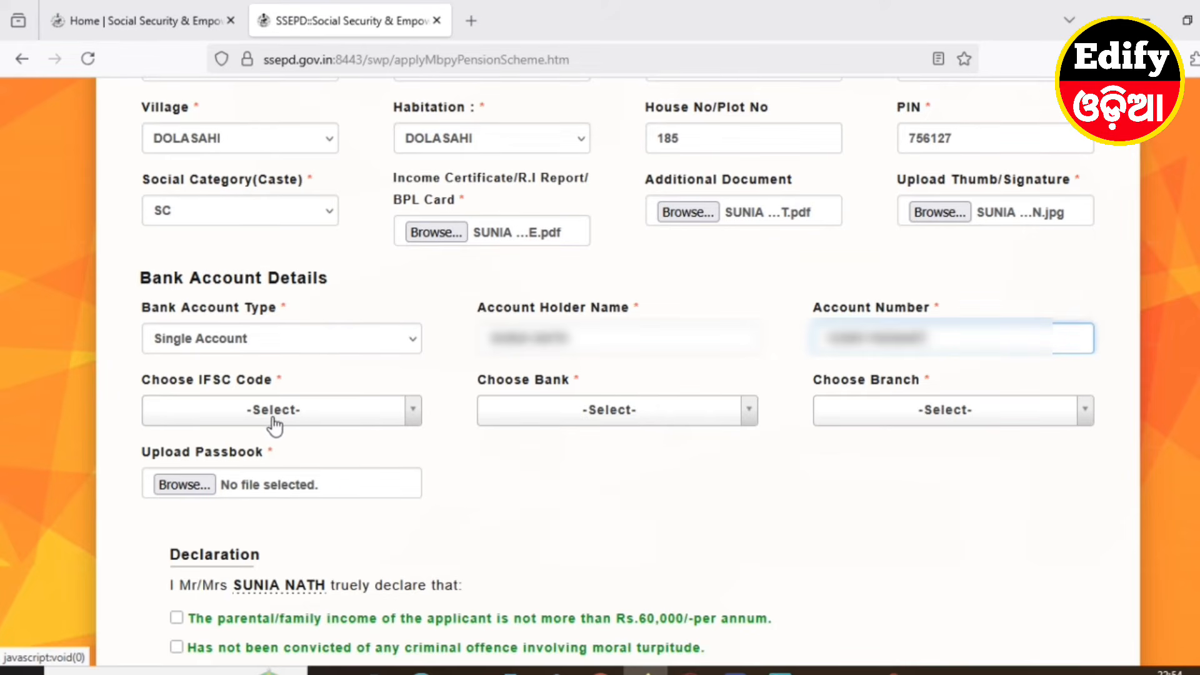
Select IFSC code UCBA0001220, bank UCO BANK and branch DOLASAHI
left_click(313, 420)
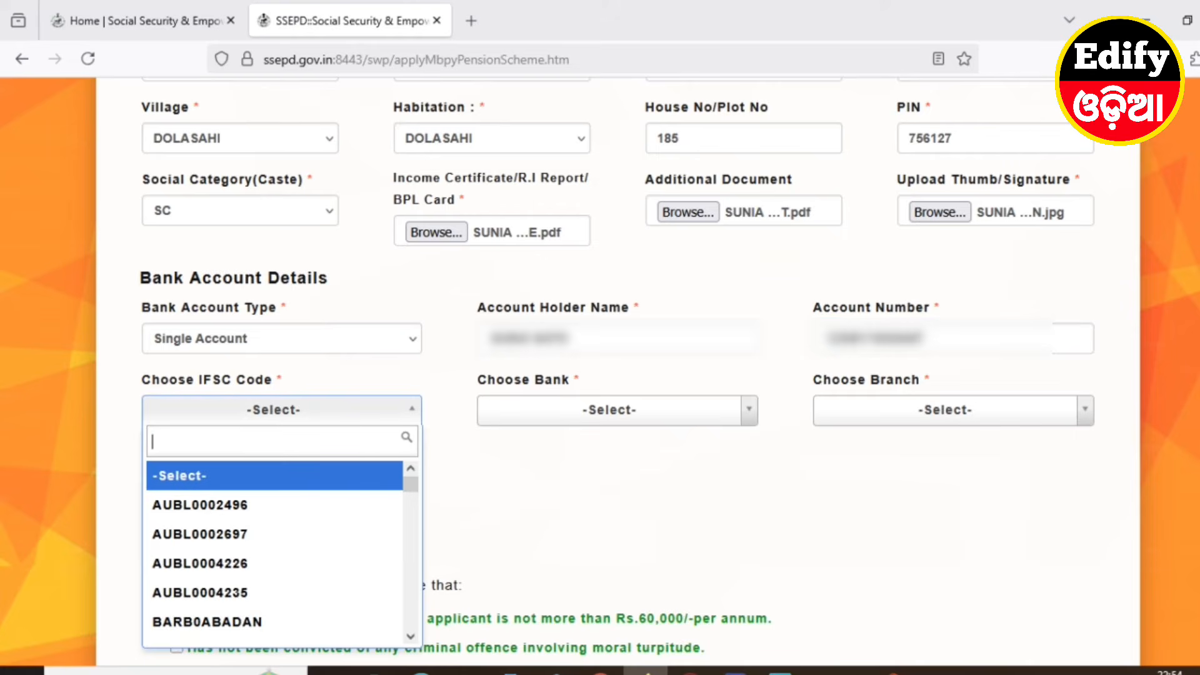
type("UCBA")
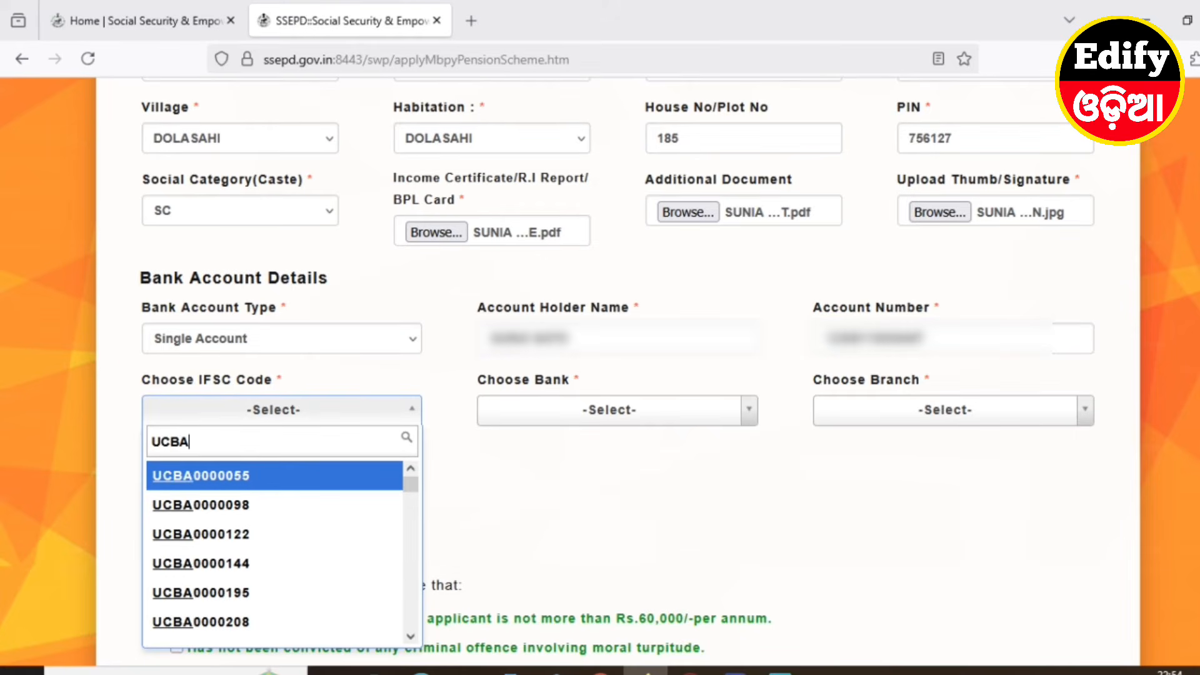
type("0001220")
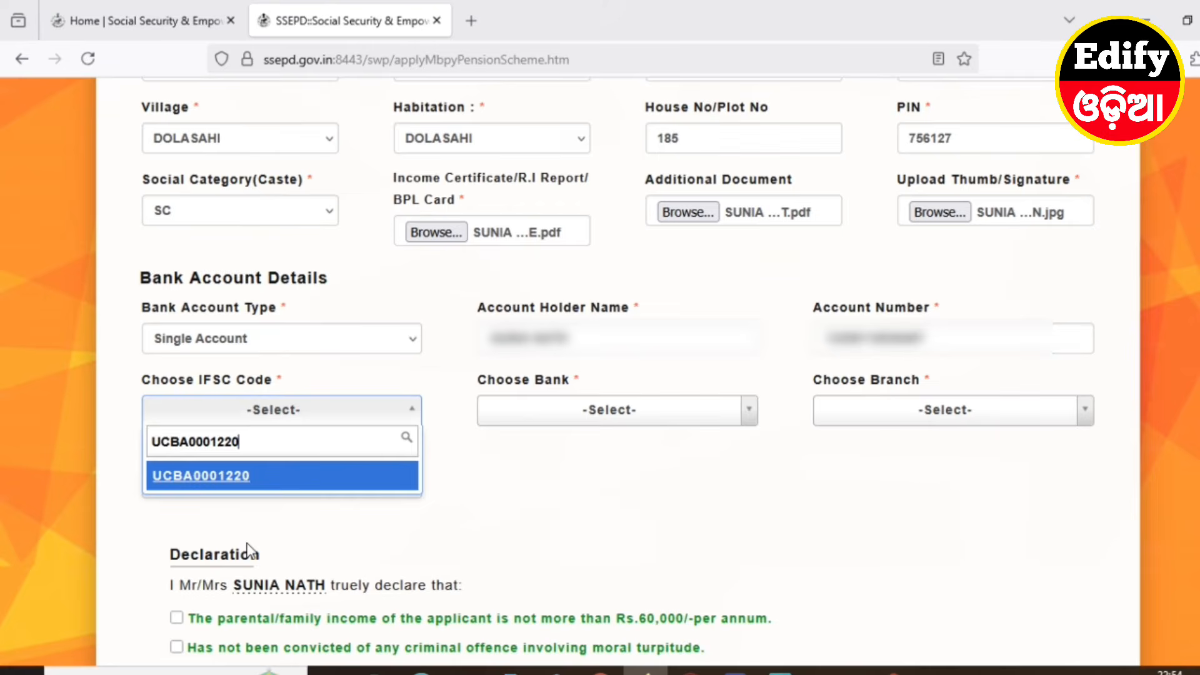
left_click(212, 477)
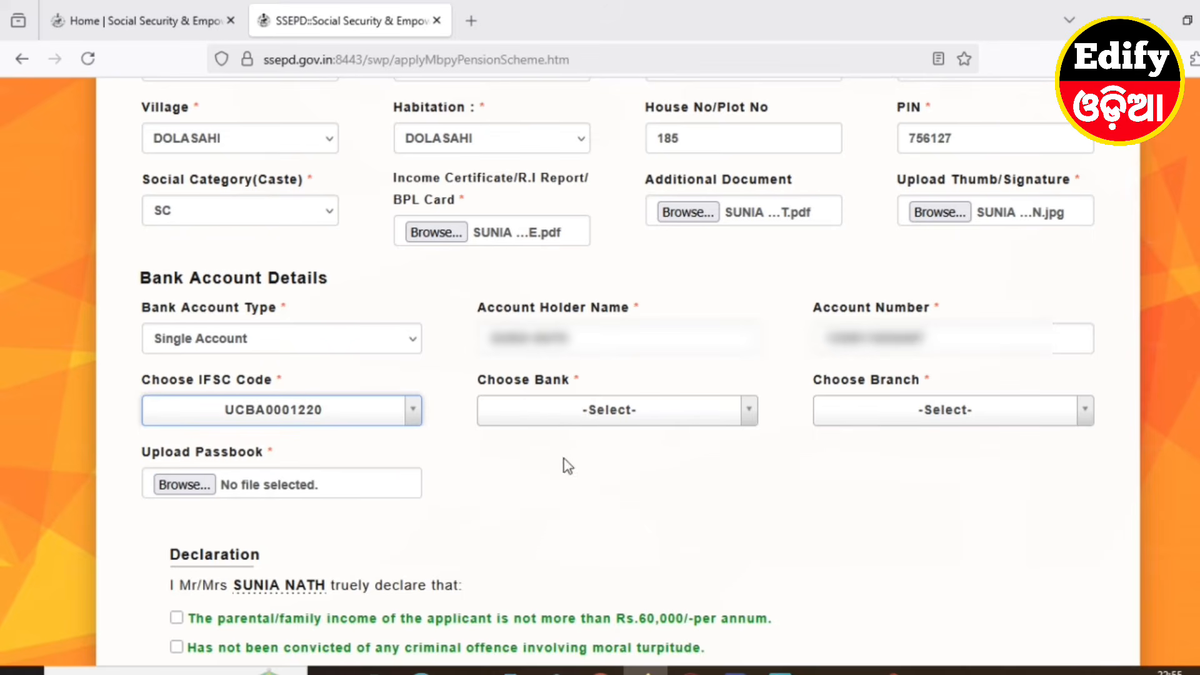
left_click(573, 415)
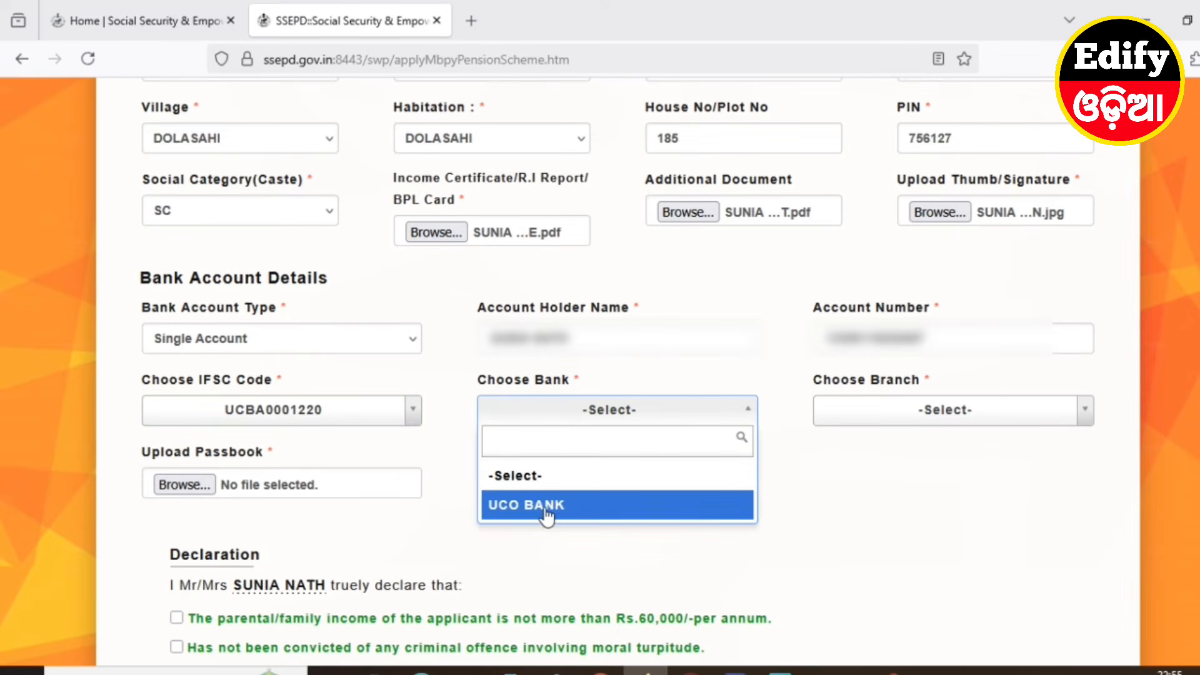
left_click(518, 508)
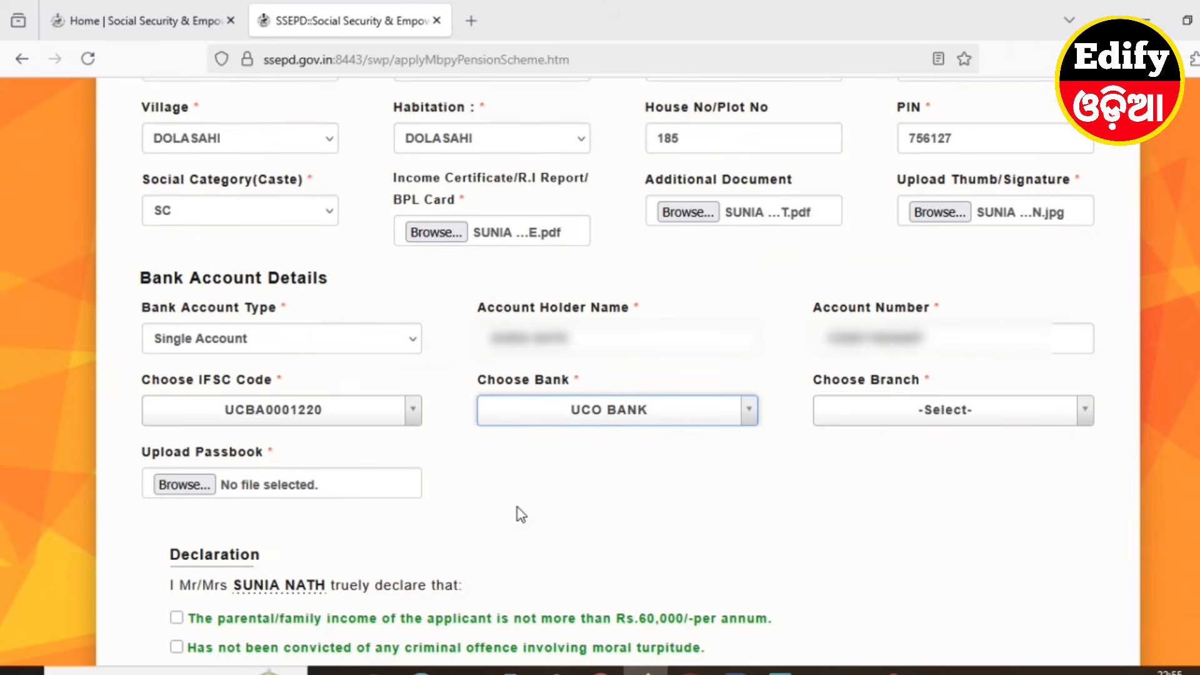
left_click(932, 420)
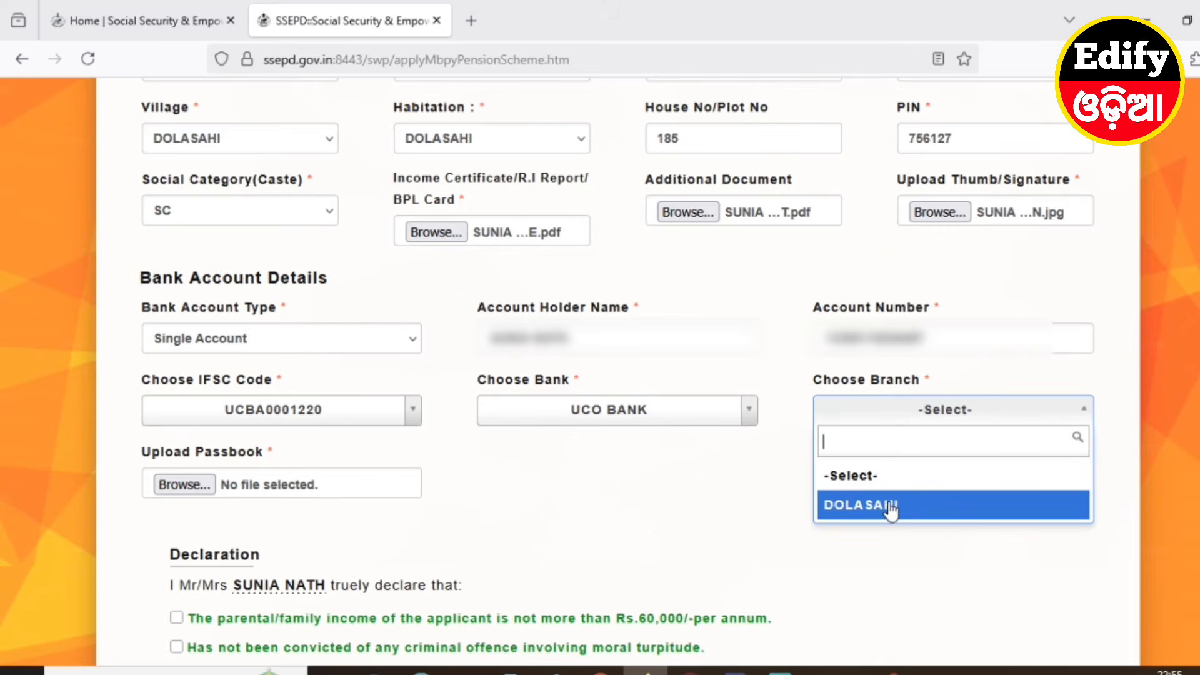
left_click(862, 504)
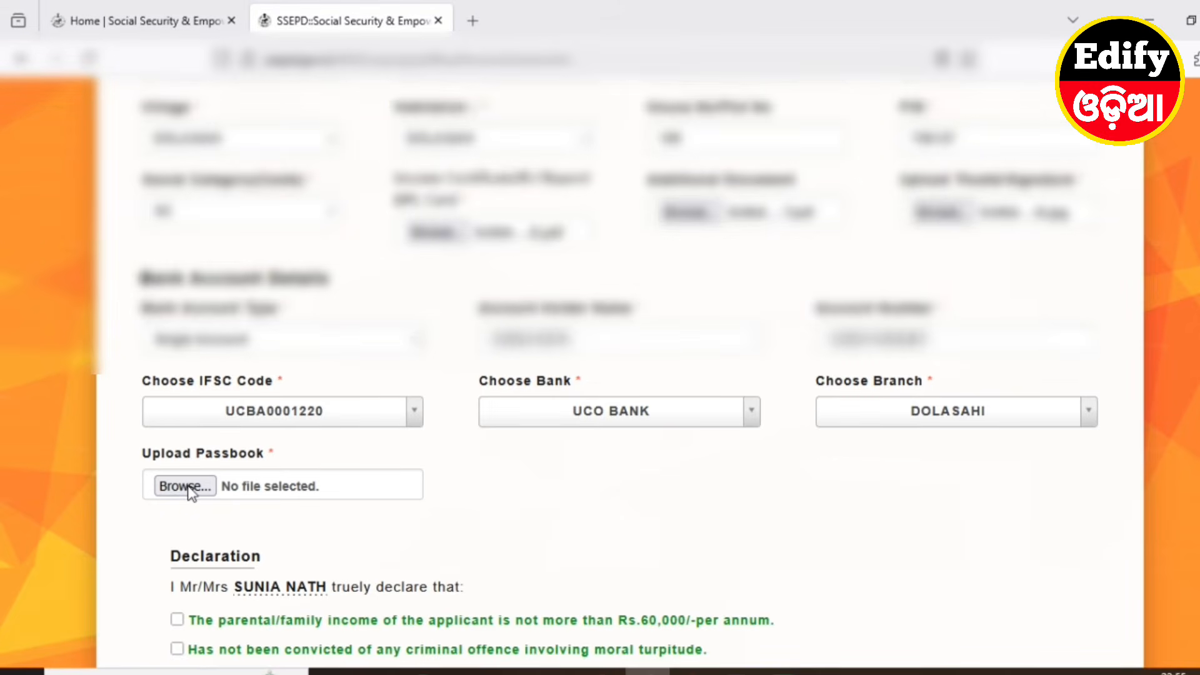
Attach the bank passbook PDF to the application
left_click(185, 486)
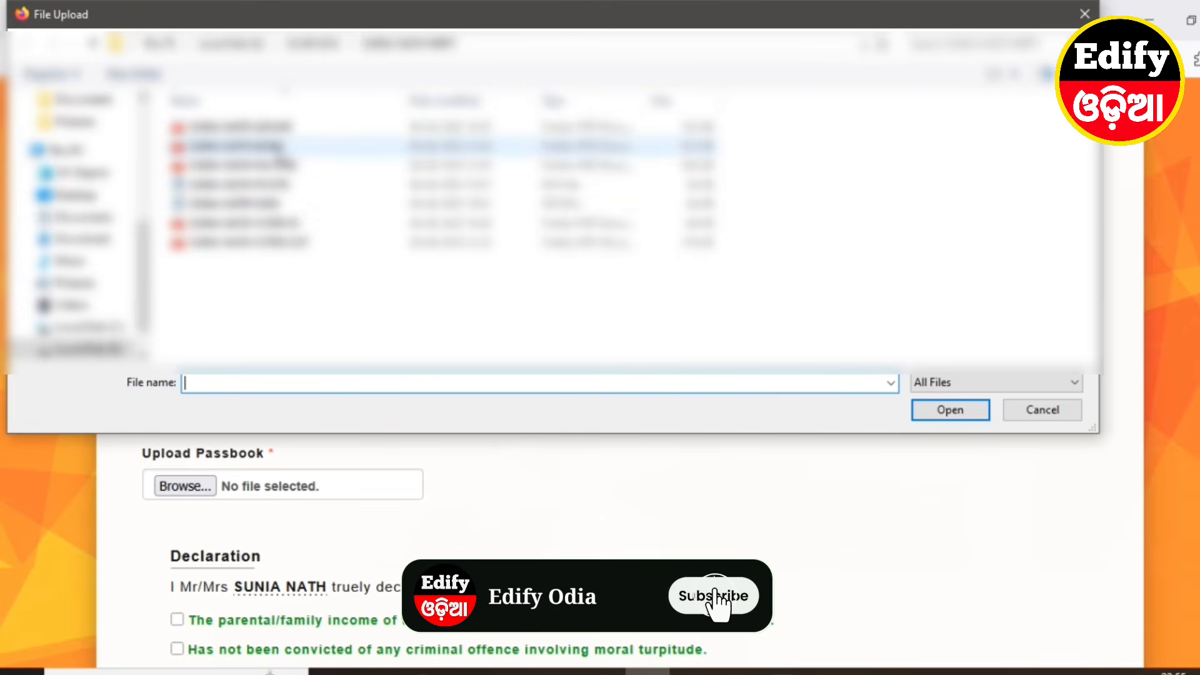
left_click(280, 147)
left_click(919, 411)
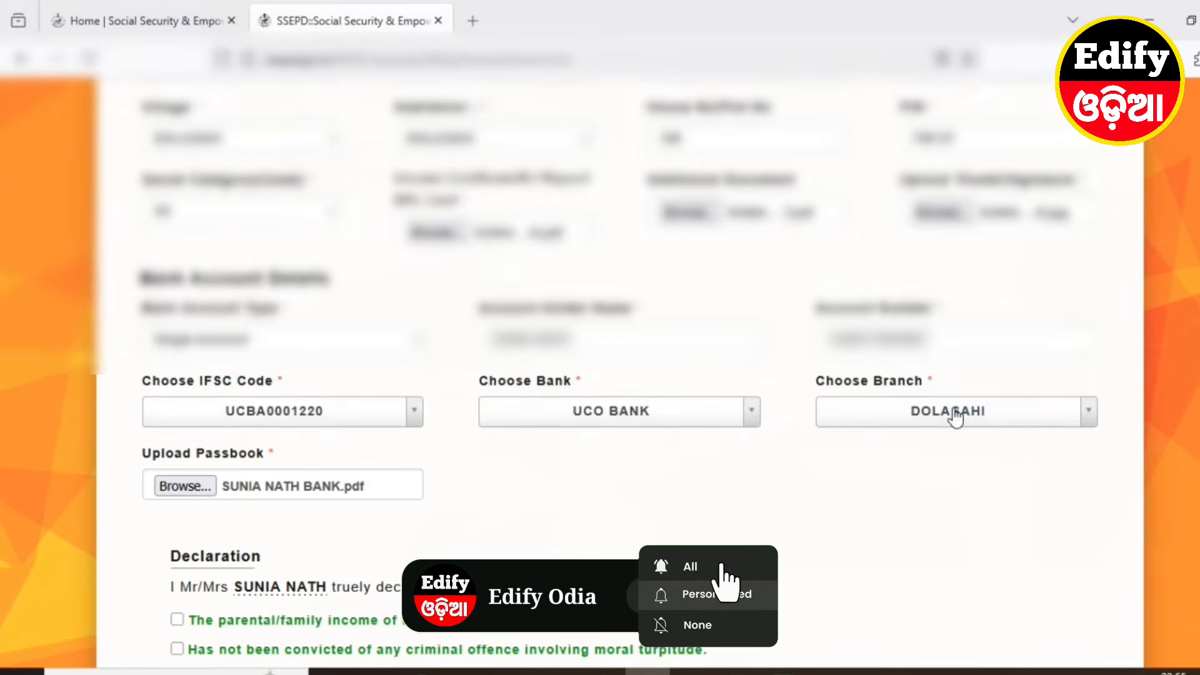
scroll(533, 489, "down", 5)
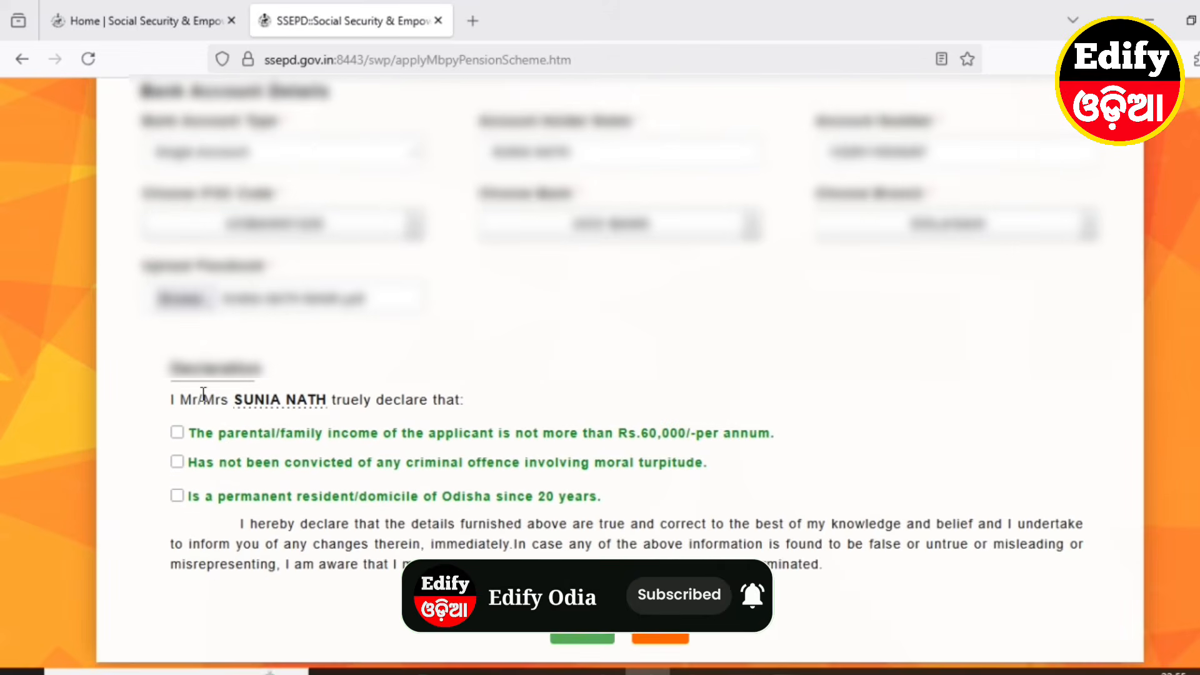
Tick the family income, no criminal conviction and Odisha residency declarations
left_click(177, 433)
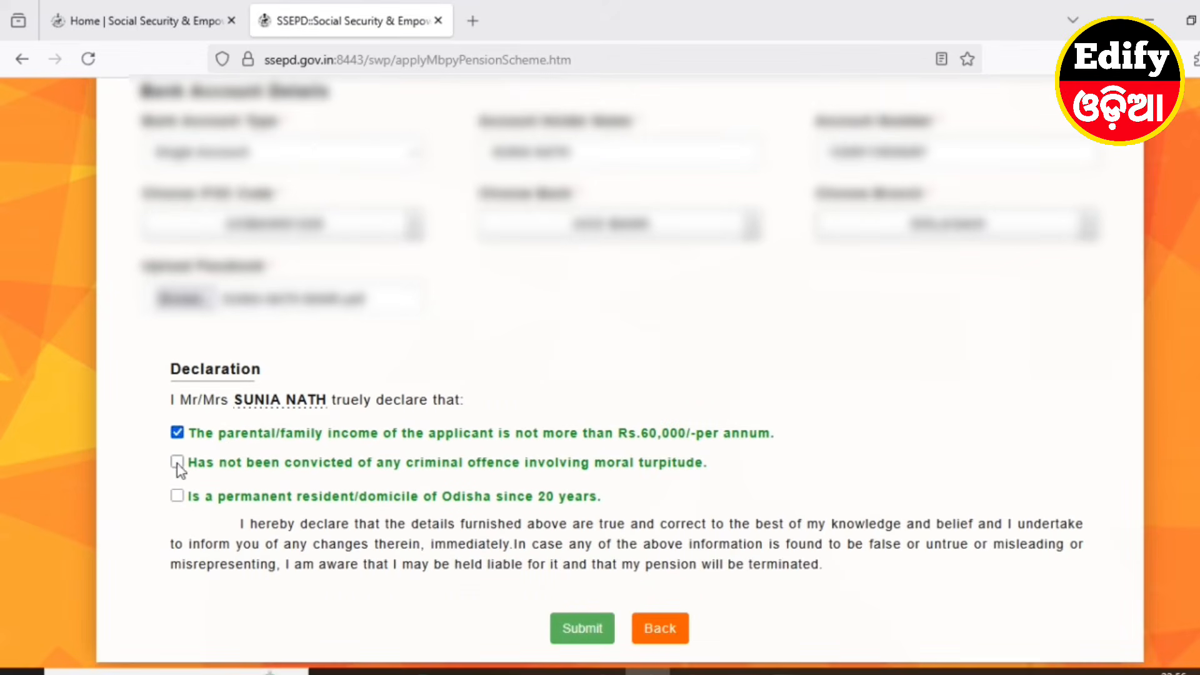
left_click(177, 462)
left_click(177, 495)
scroll(318, 567, "down", 1)
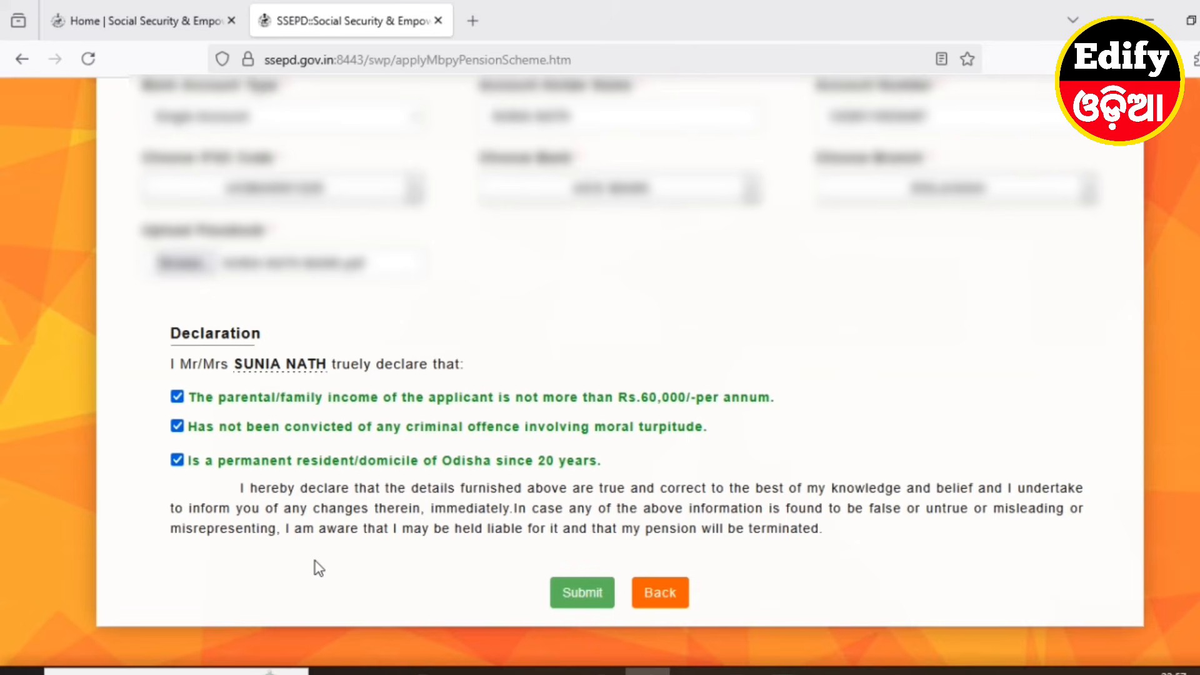
scroll(319, 568, "up", 8)
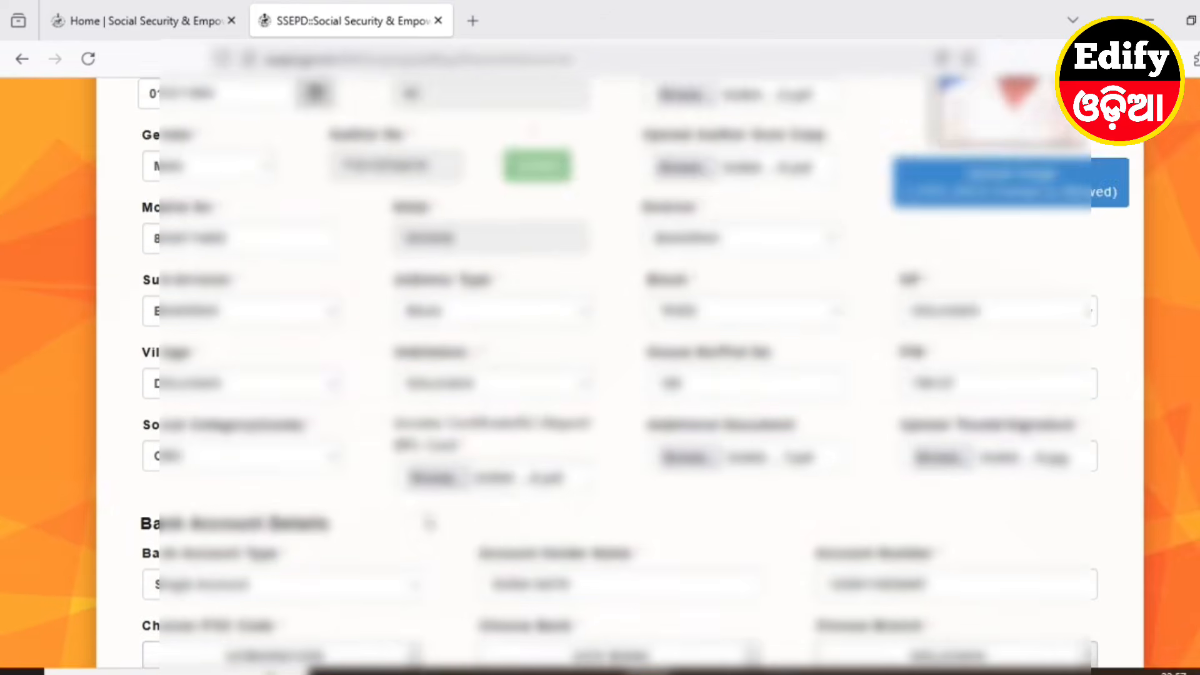
scroll(428, 523, "up", 4)
scroll(592, 533, "down", 11)
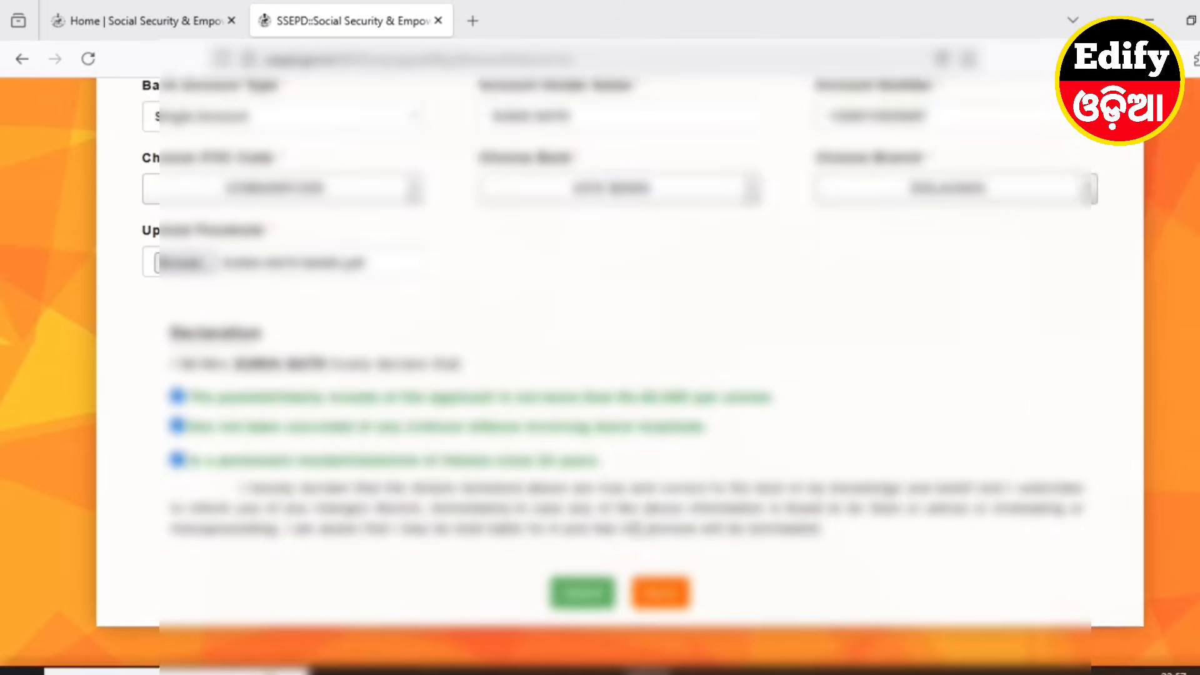
scroll(595, 516, "down", 2)
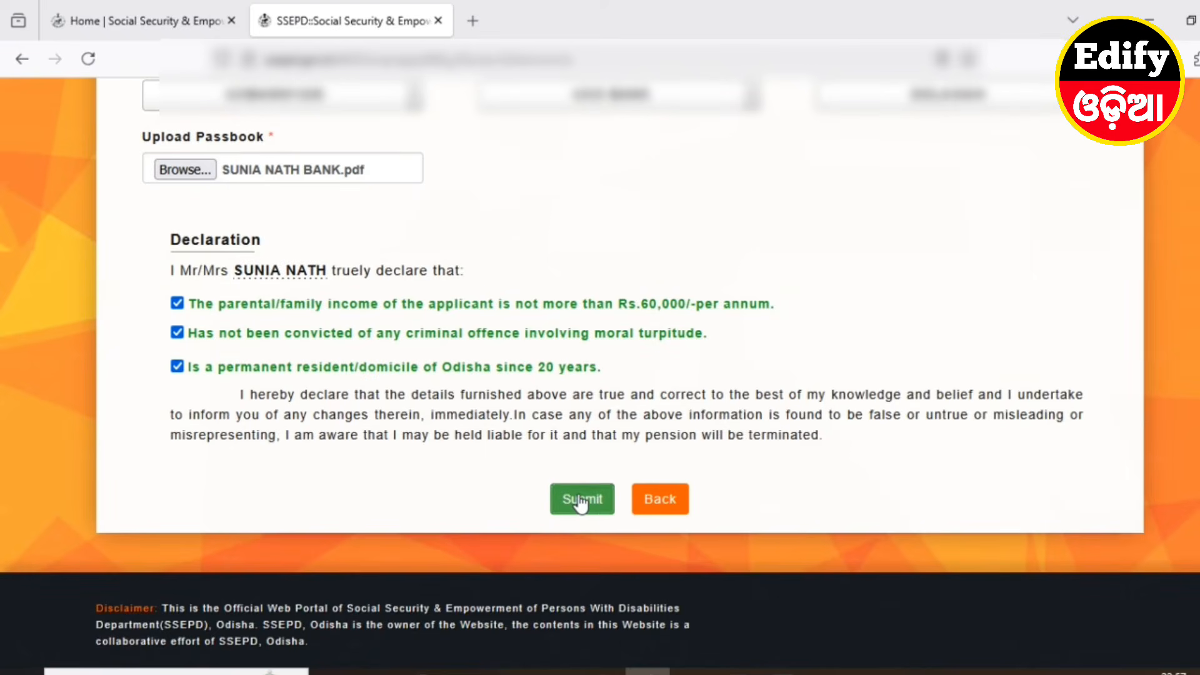
Submit the pension application and confirm Yes to save it
left_click(579, 500)
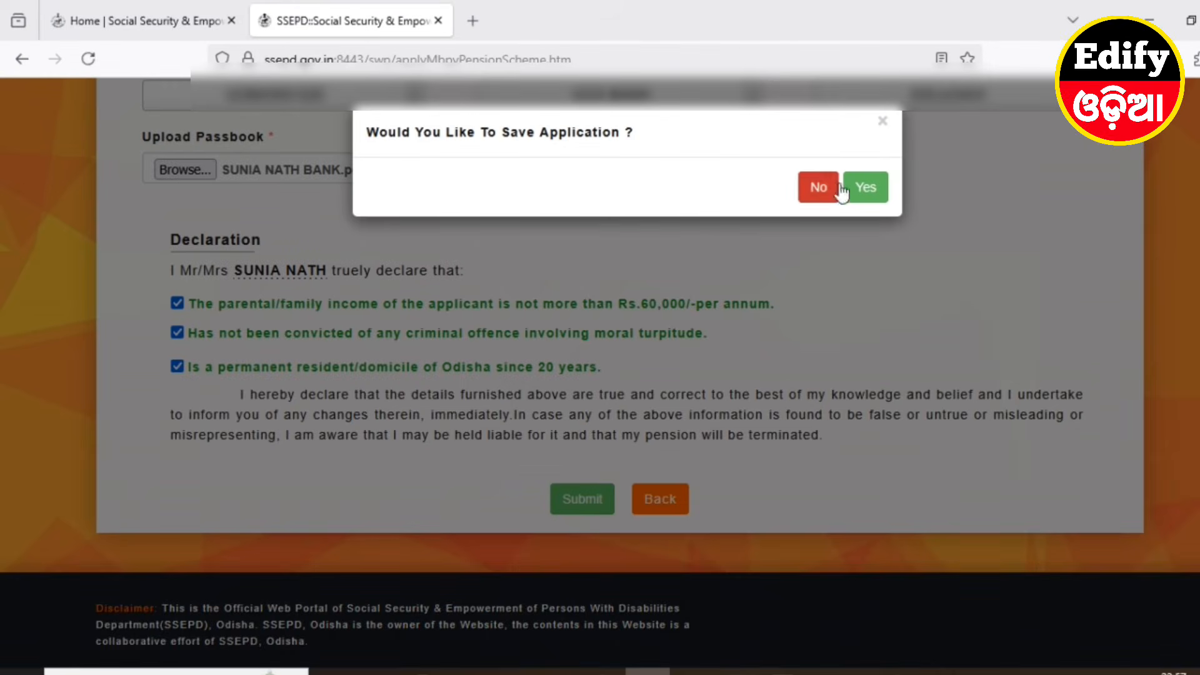
left_click(866, 194)
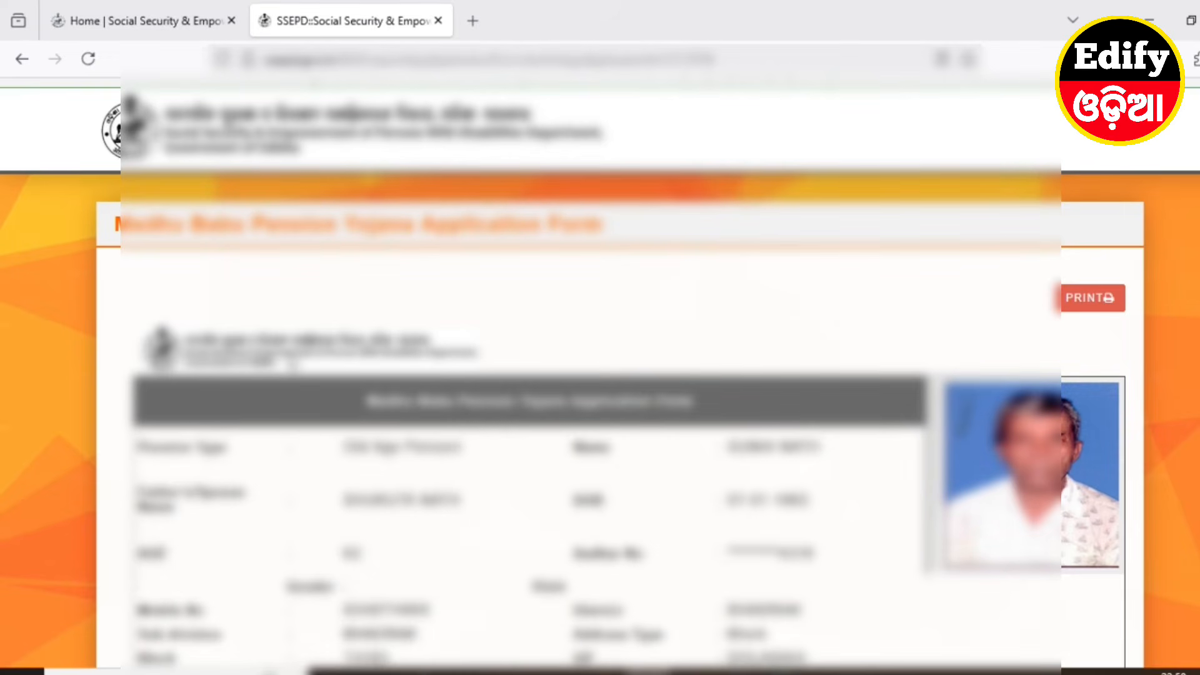
Review the generated application form and open its print-ready view
scroll(312, 375, "down", 4)
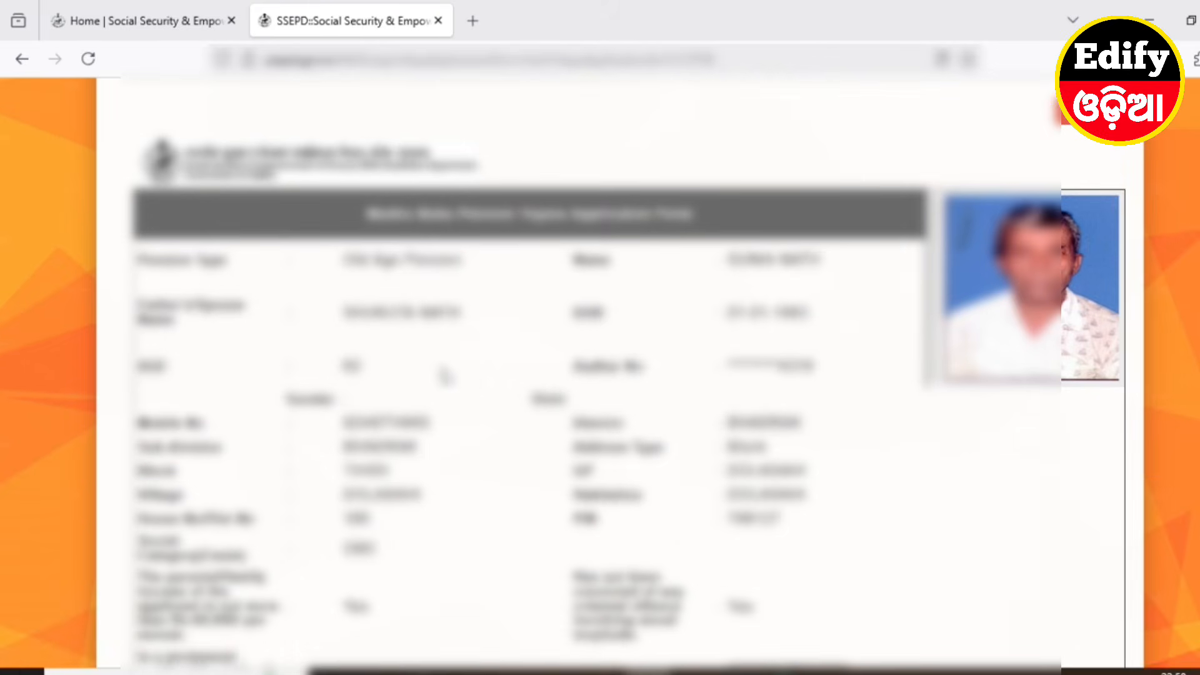
scroll(462, 381, "down", 2)
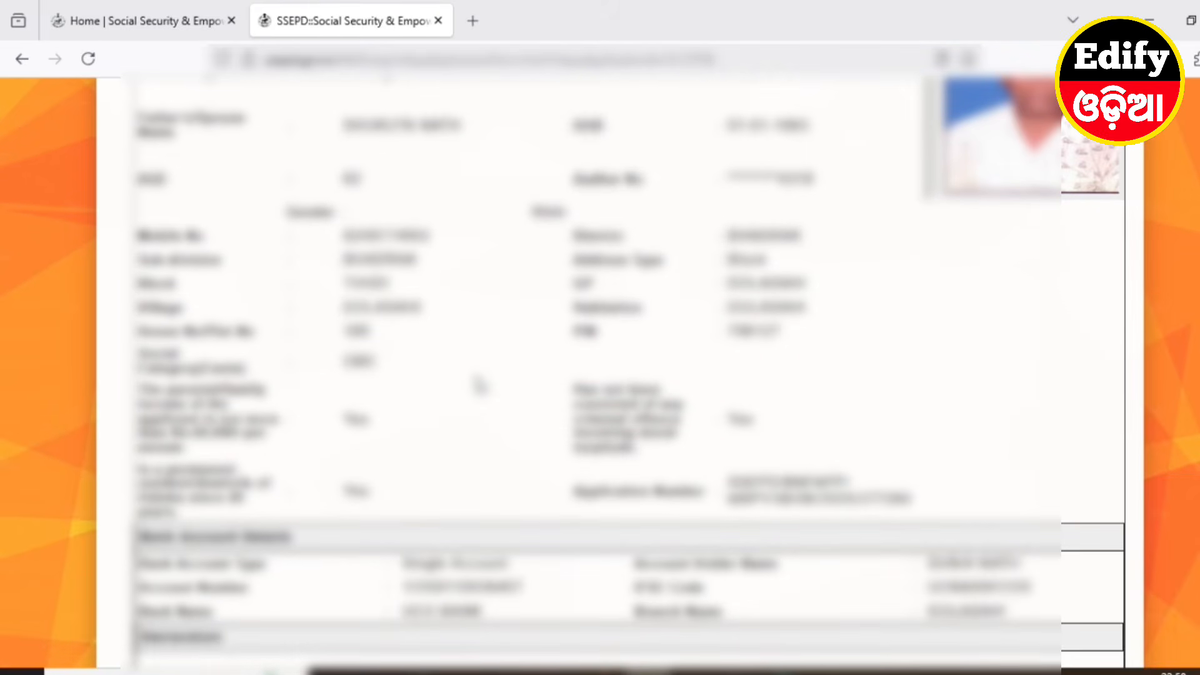
scroll(482, 383, "down", 8)
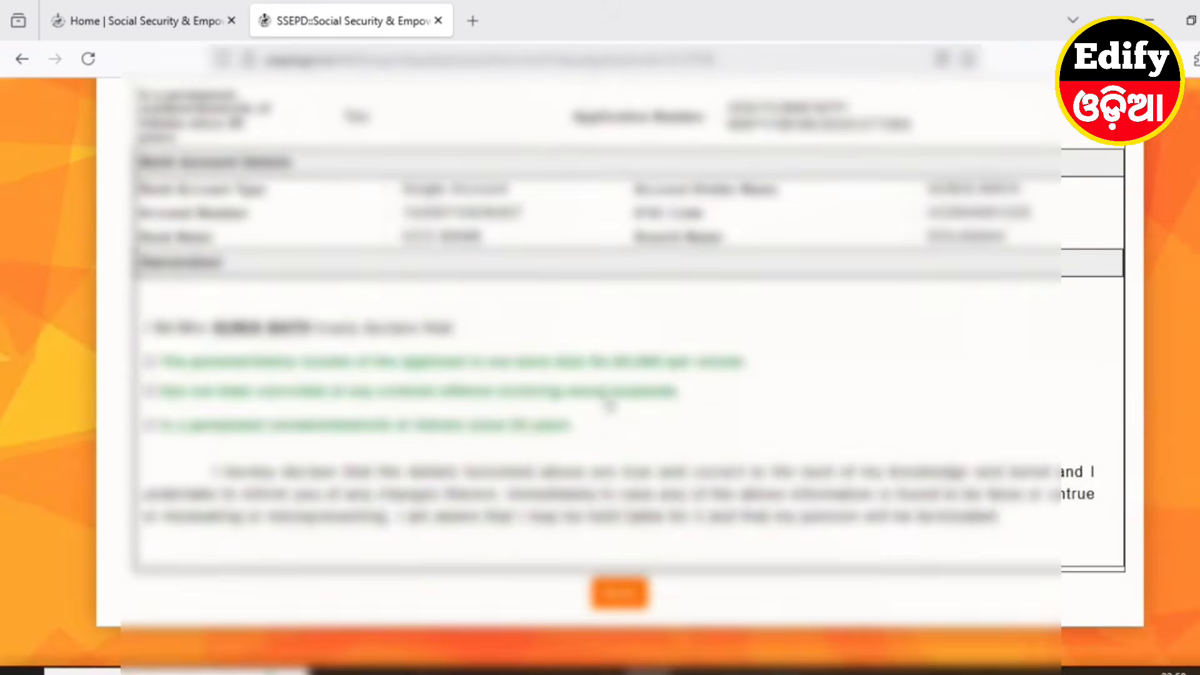
scroll(777, 499, "up", 7)
scroll(888, 534, "up", 5)
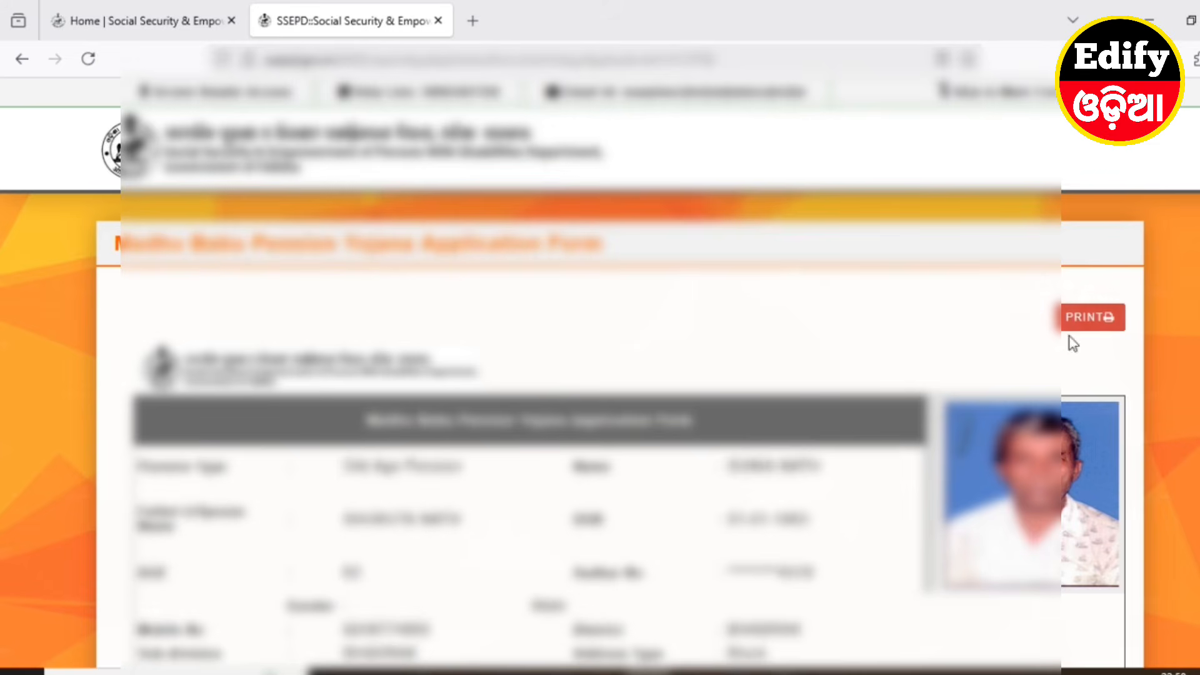
left_click(1093, 318)
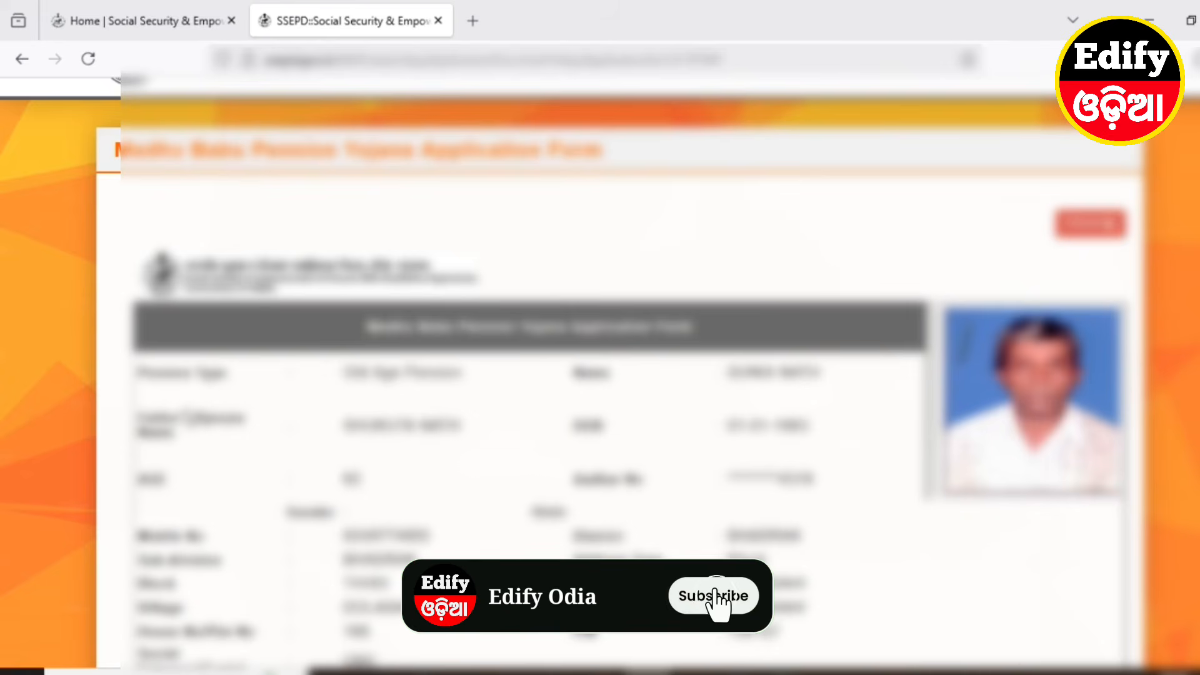
From Home > Pension Schemes, choose Madhu Babu Pension Yojana under Track Application Status and open tracking
left_click(125, 21)
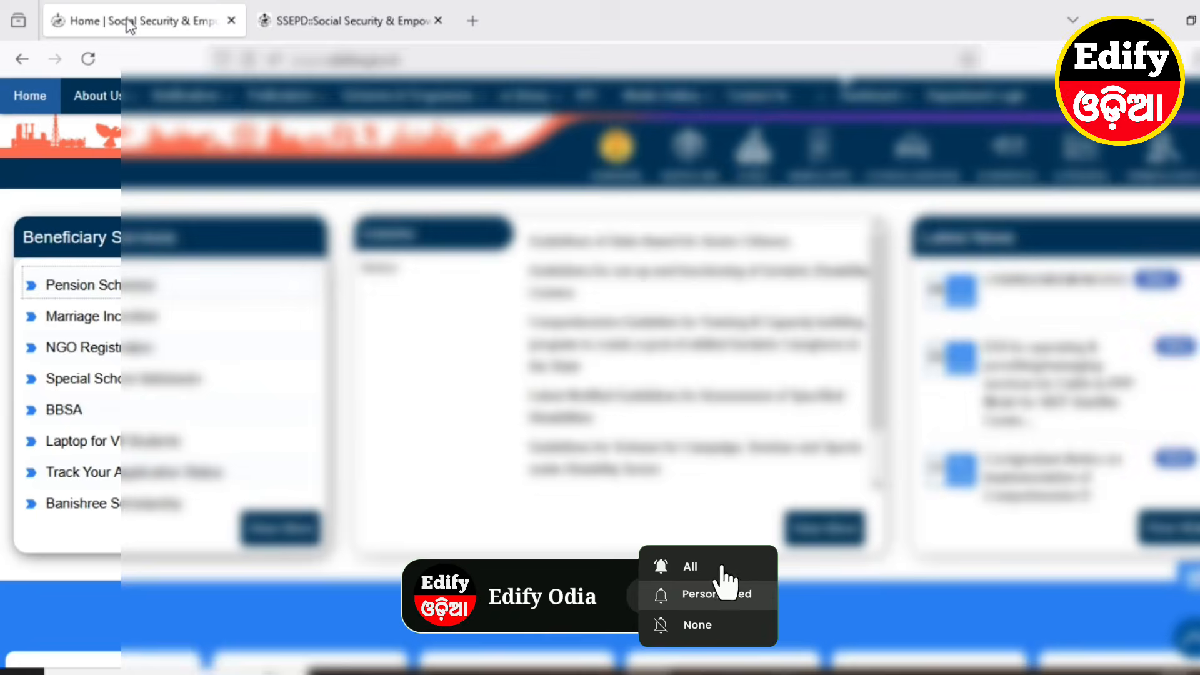
left_click(102, 288)
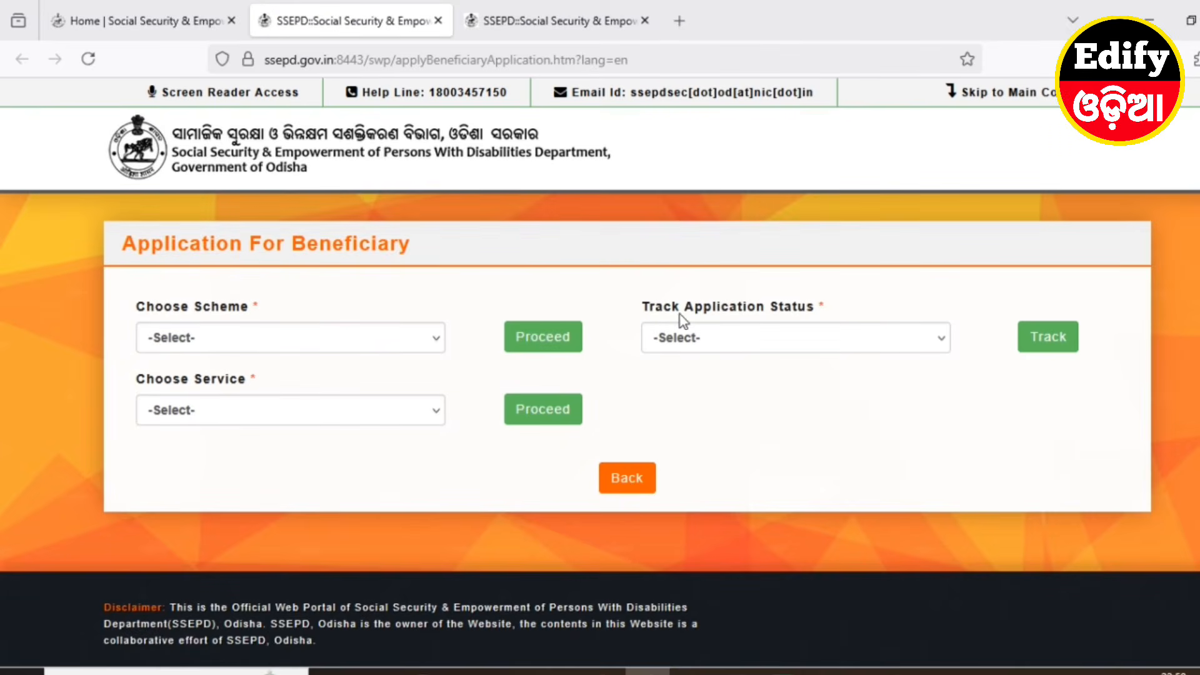
left_click(713, 343)
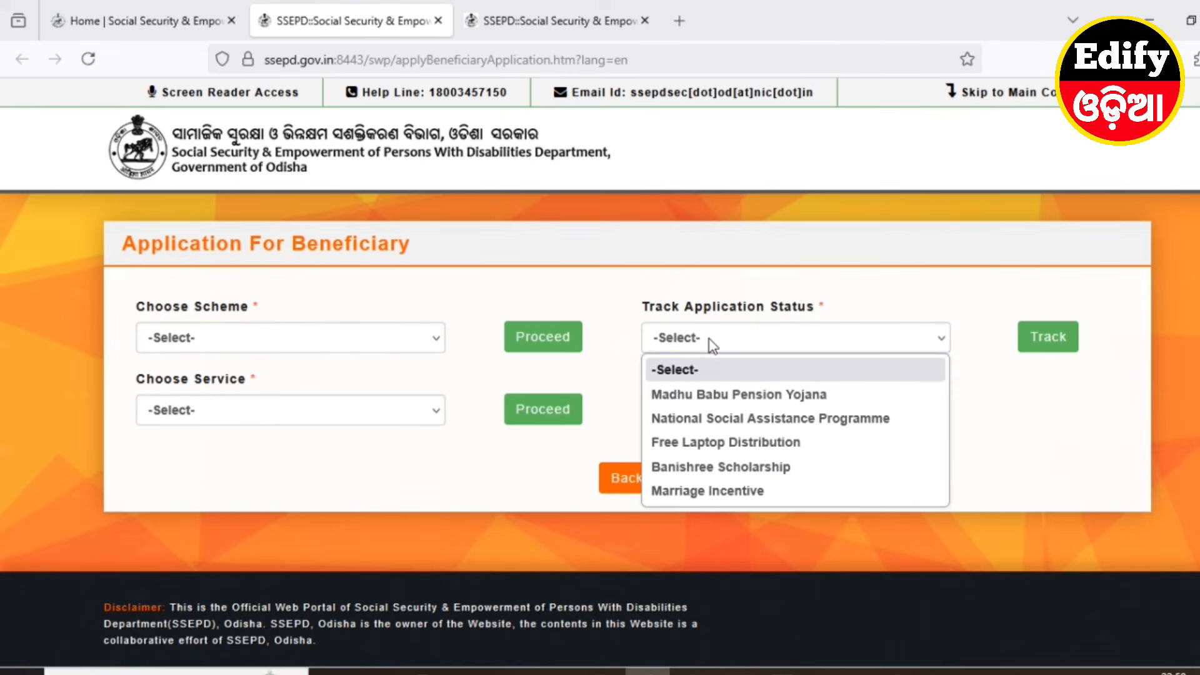
left_click(759, 395)
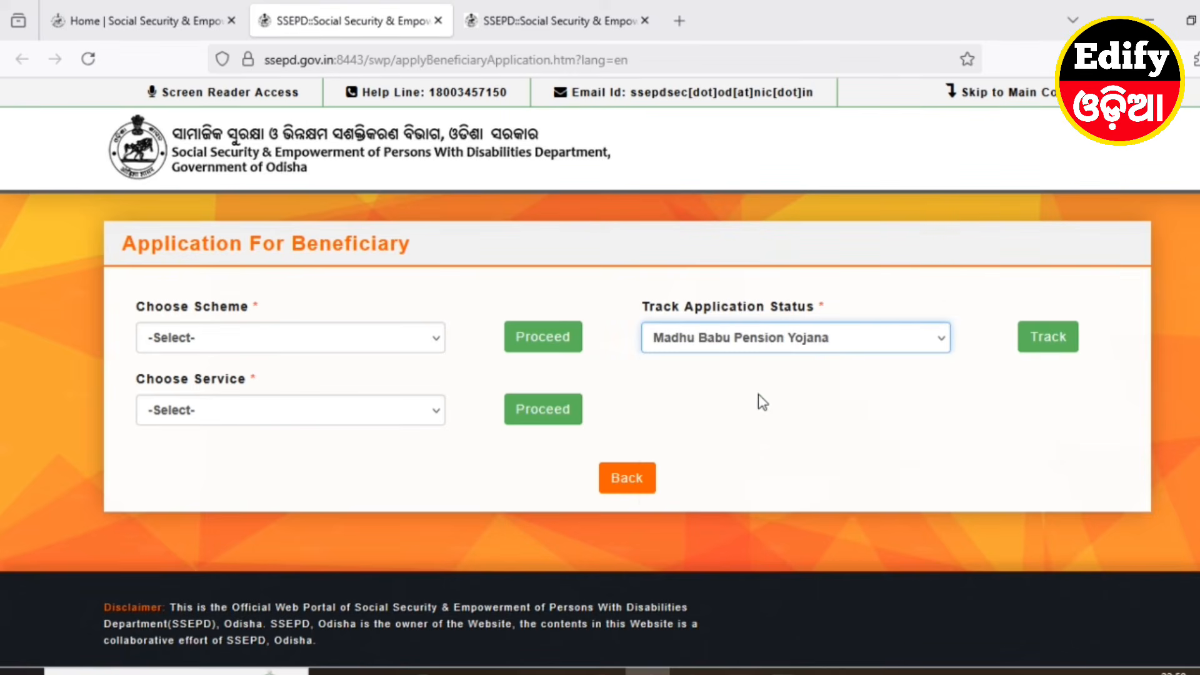
left_click(1052, 350)
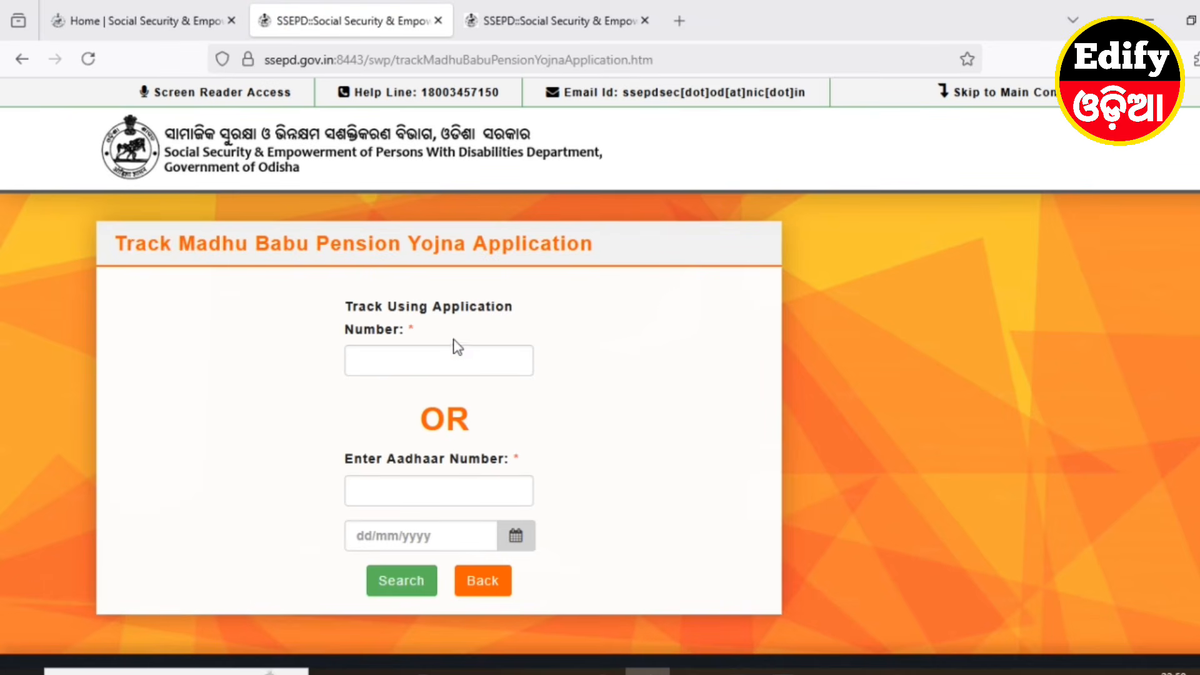
Copy the application number from the submitted form and return to the tracking tab
left_click(378, 355)
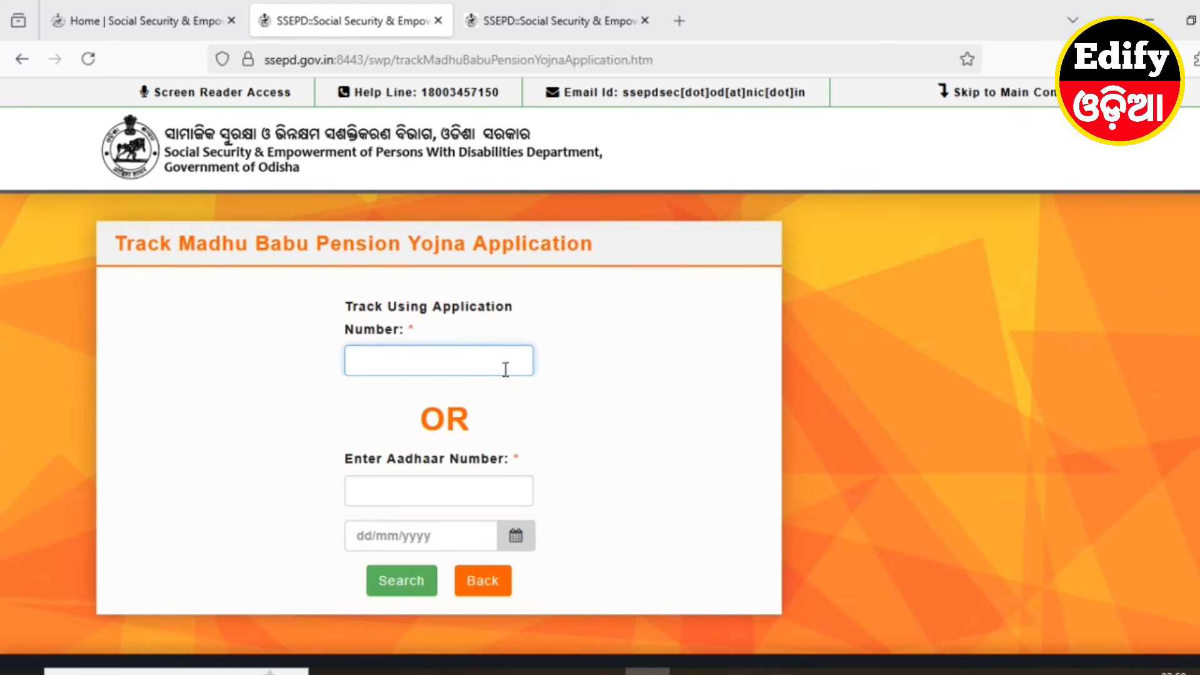
left_click(537, 18)
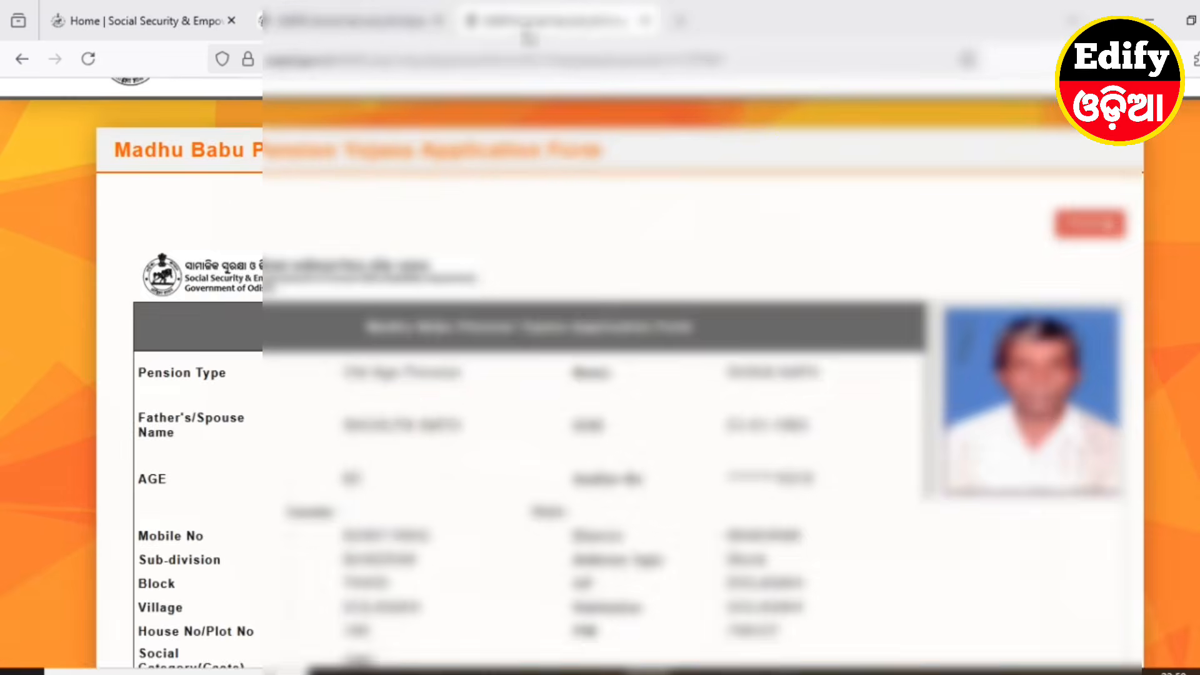
scroll(575, 397, "down", 7)
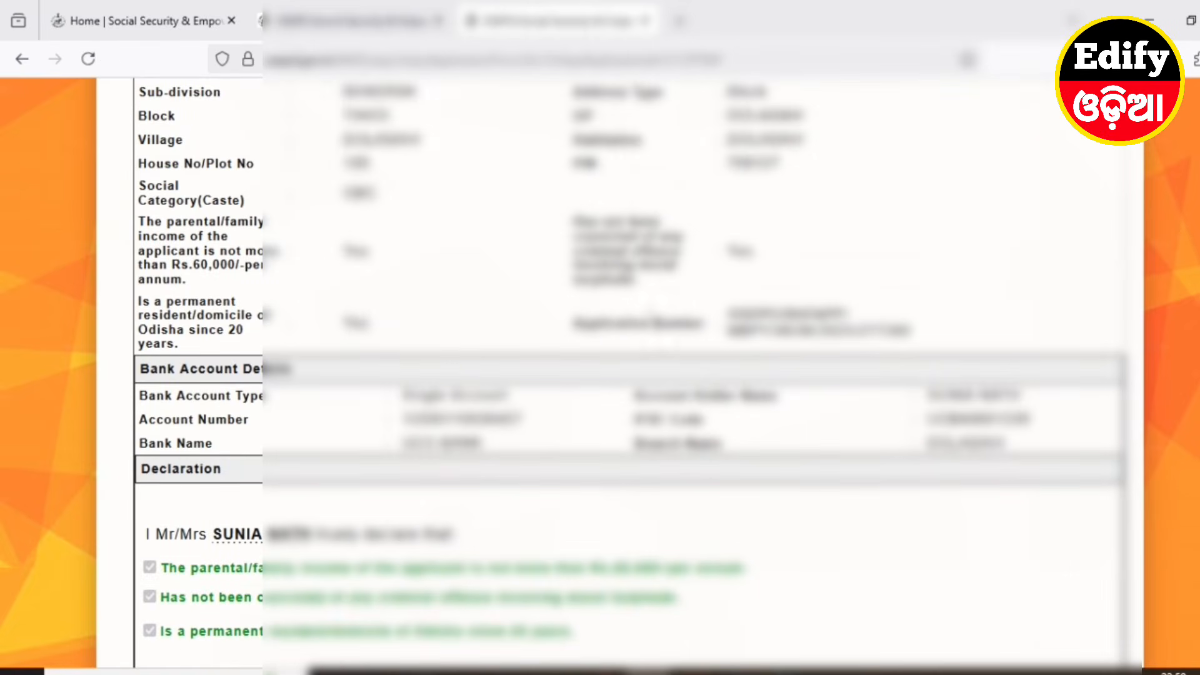
left_click_drag(728, 313, 910, 331)
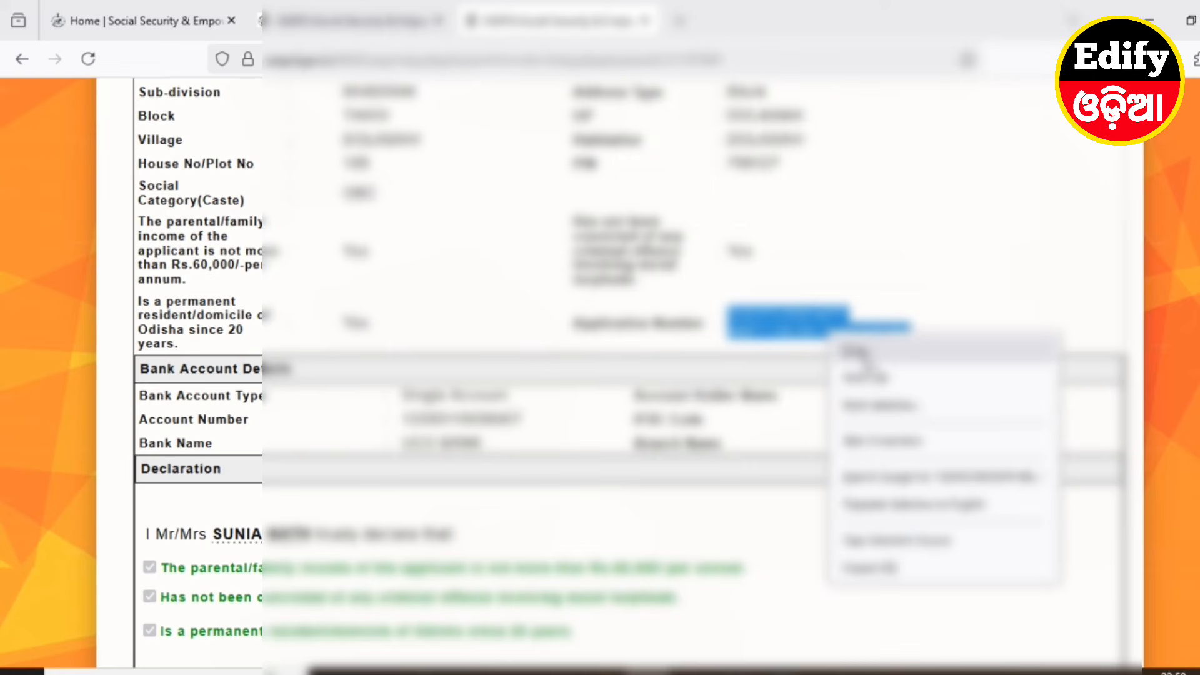
left_click(862, 358)
left_click(941, 342)
left_click(350, 23)
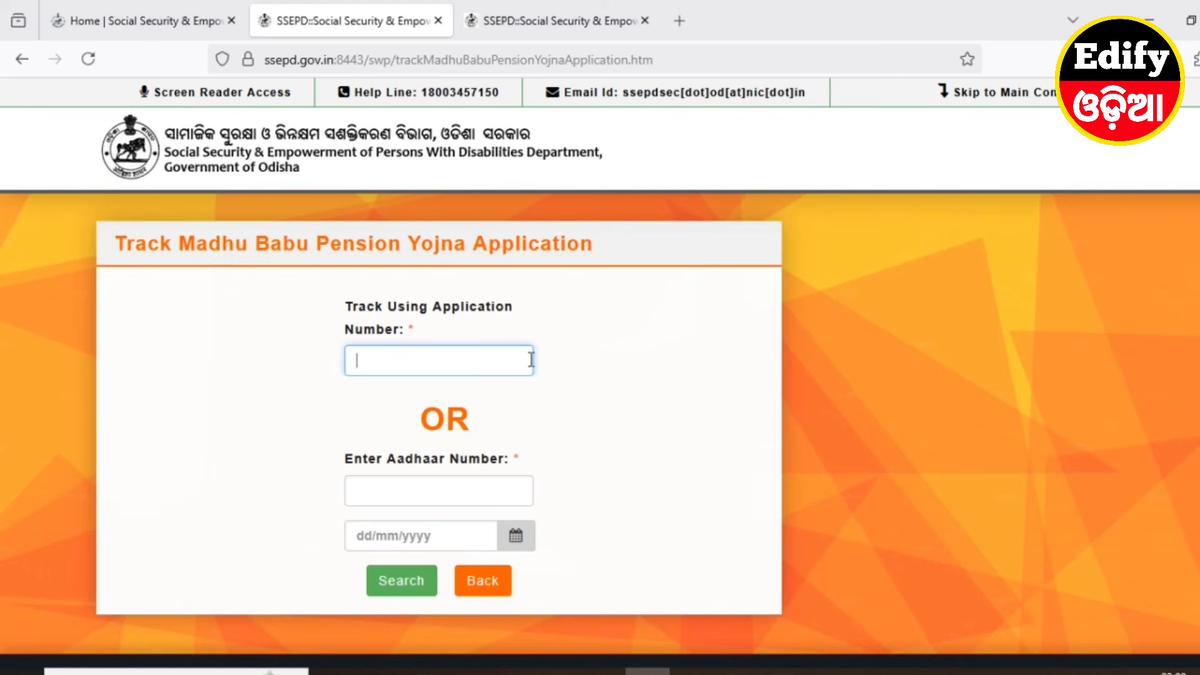
Enter the applicant's Aadhaar number in the tracking form
left_click(361, 485)
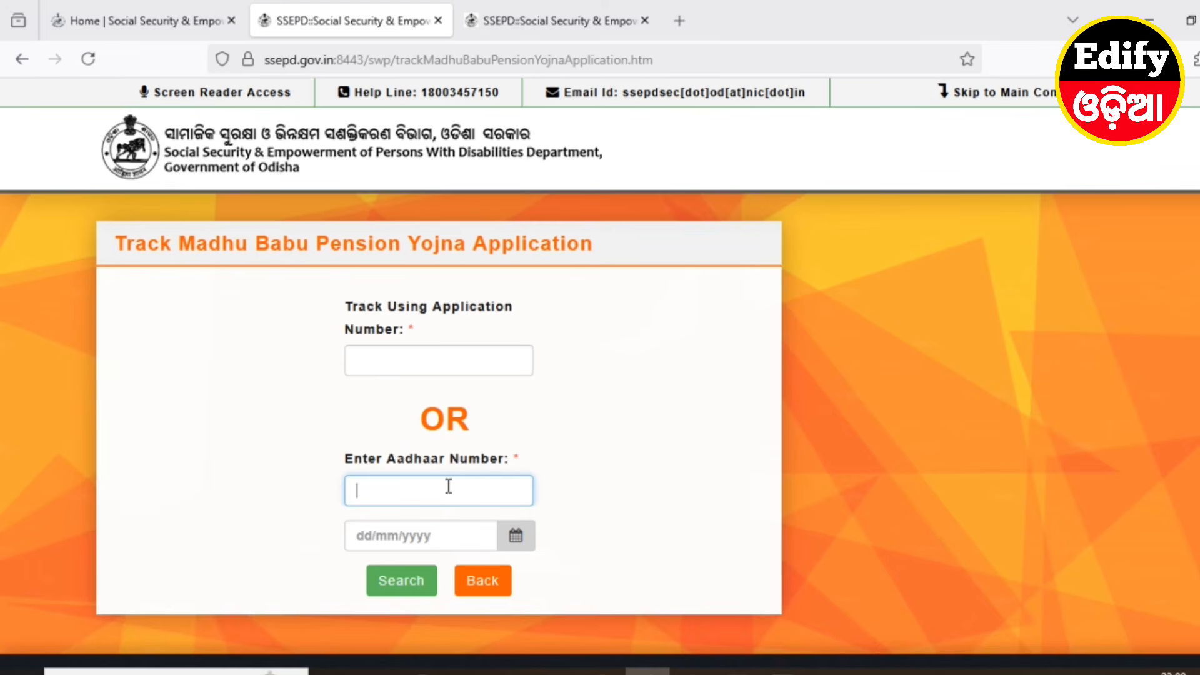
left_click(516, 535)
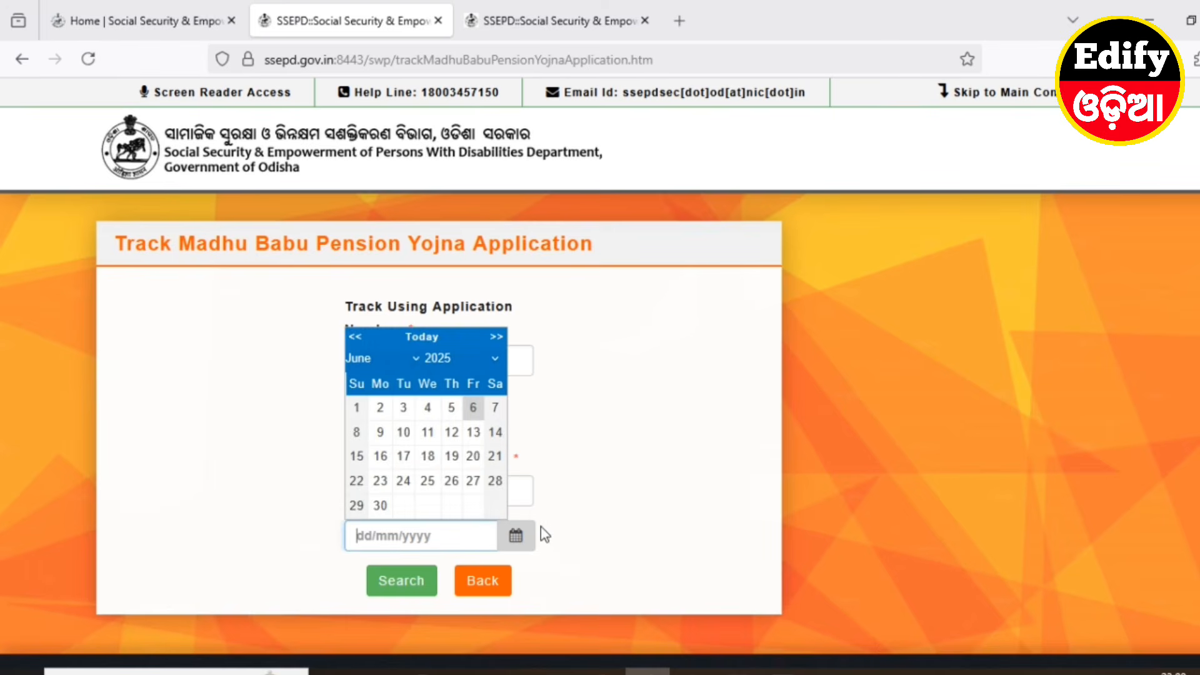
left_click(395, 535)
left_click(279, 537)
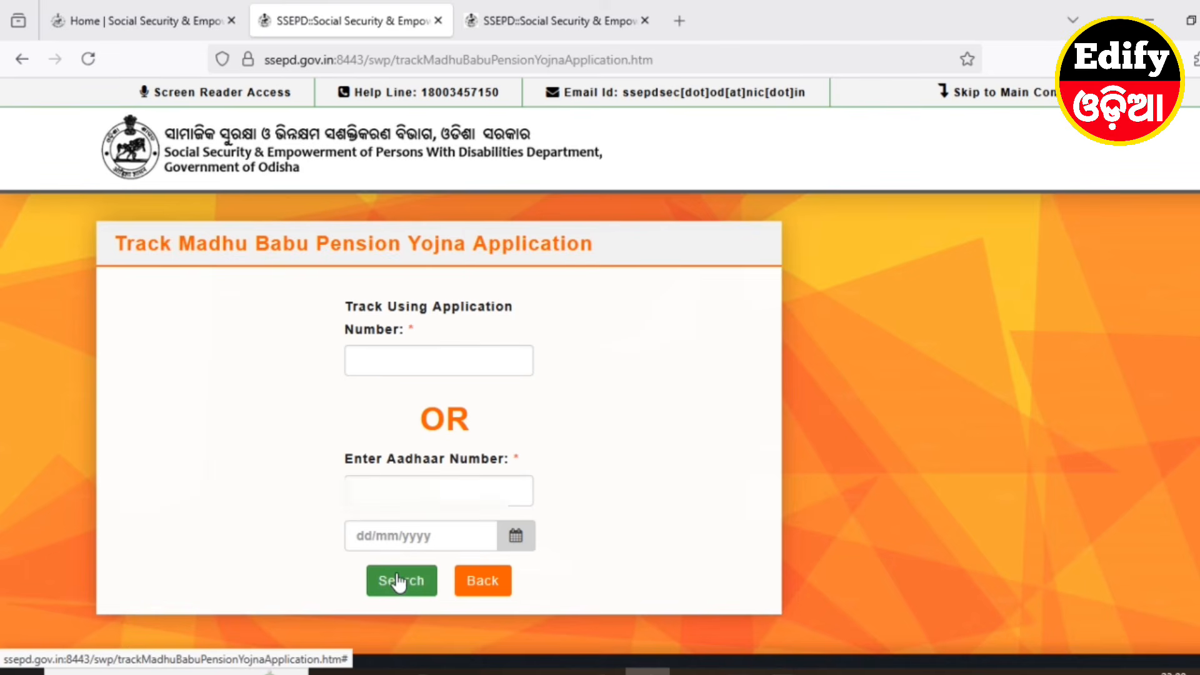
left_click(520, 544)
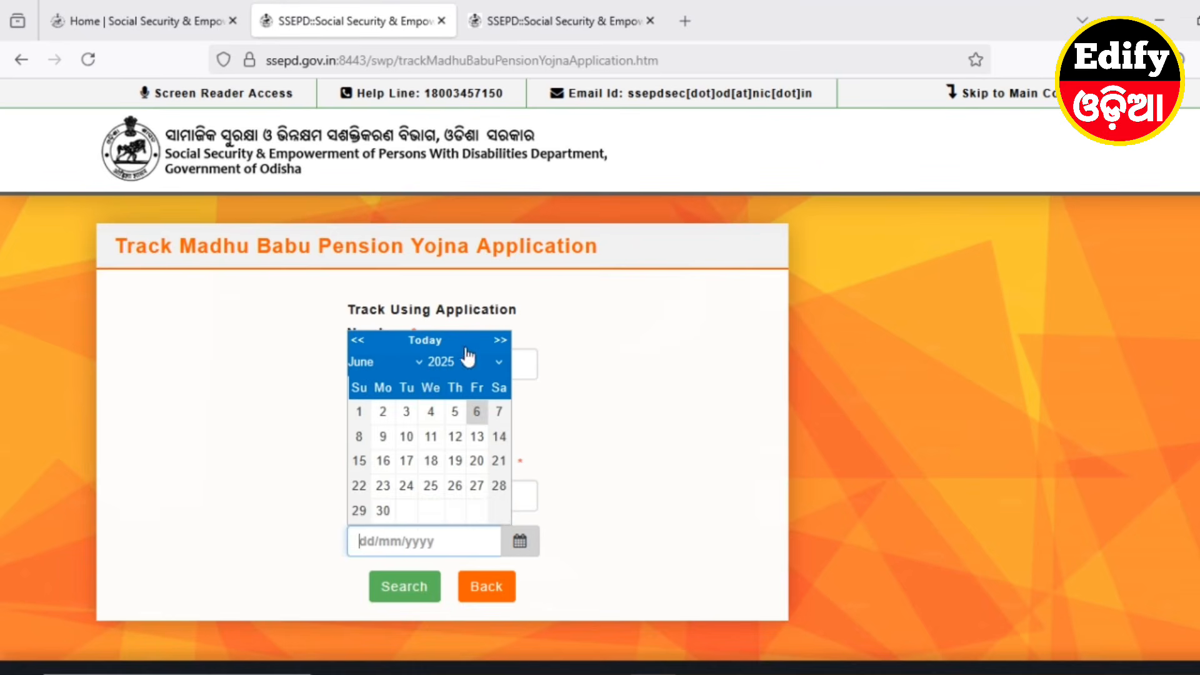
left_click(465, 358)
scroll(452, 550, "up", 14)
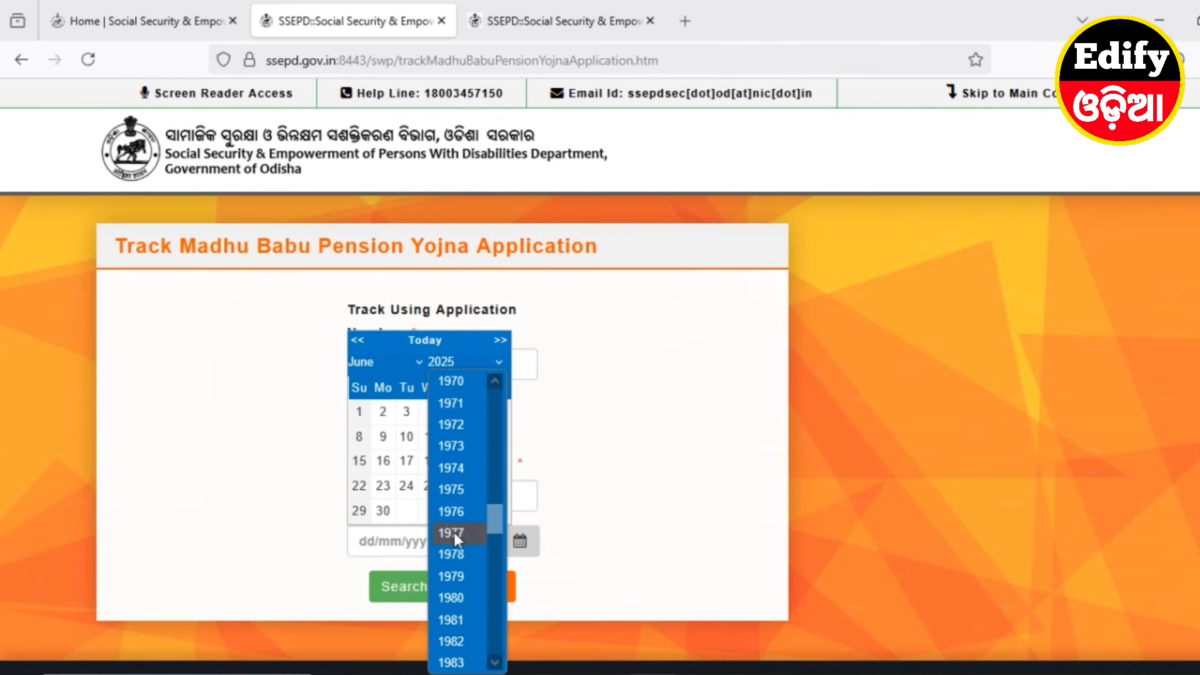
scroll(455, 538, "up", 4)
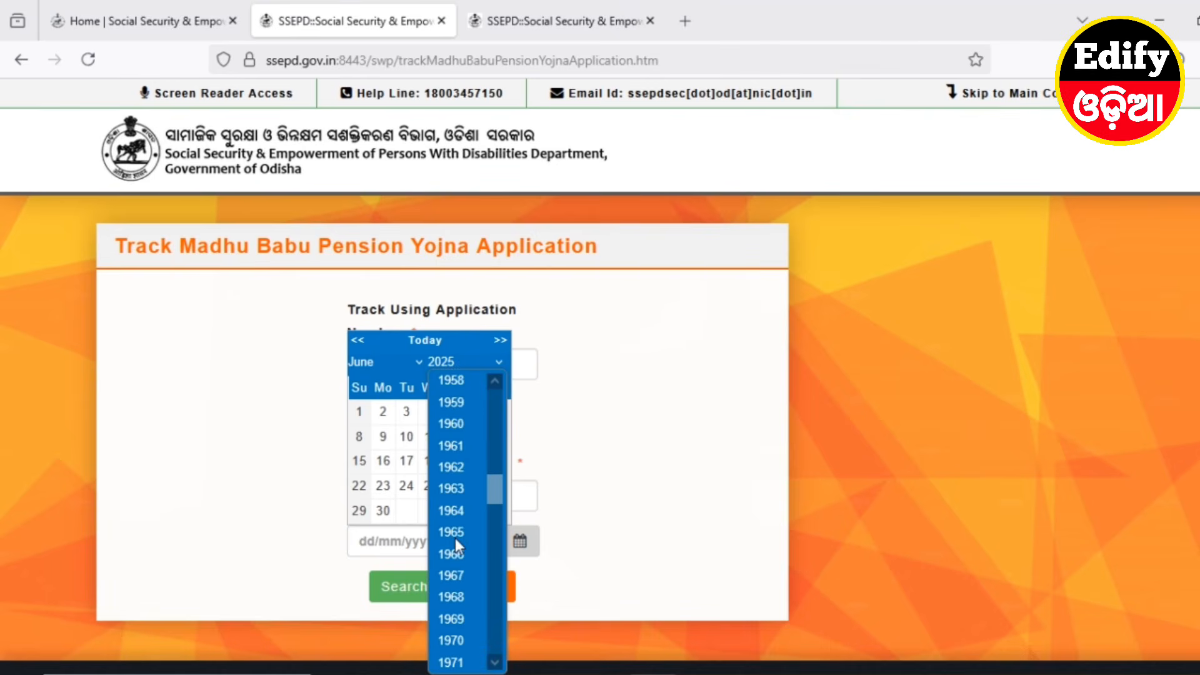
left_click(459, 491)
left_click(404, 360)
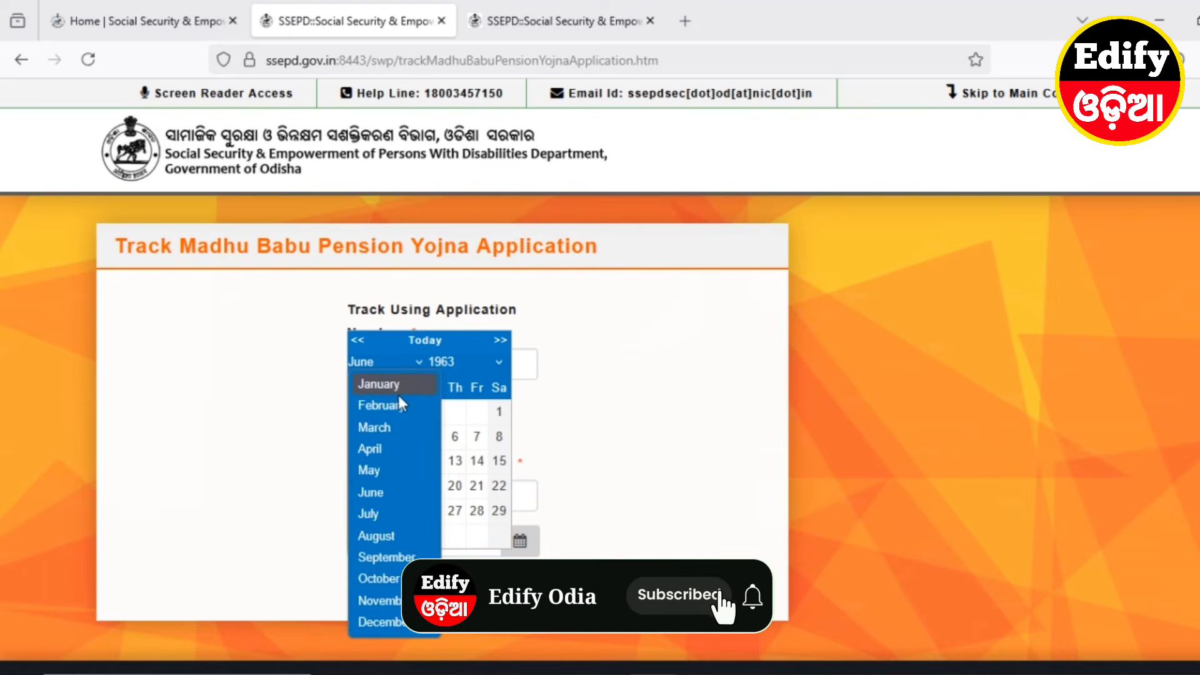
left_click(397, 393)
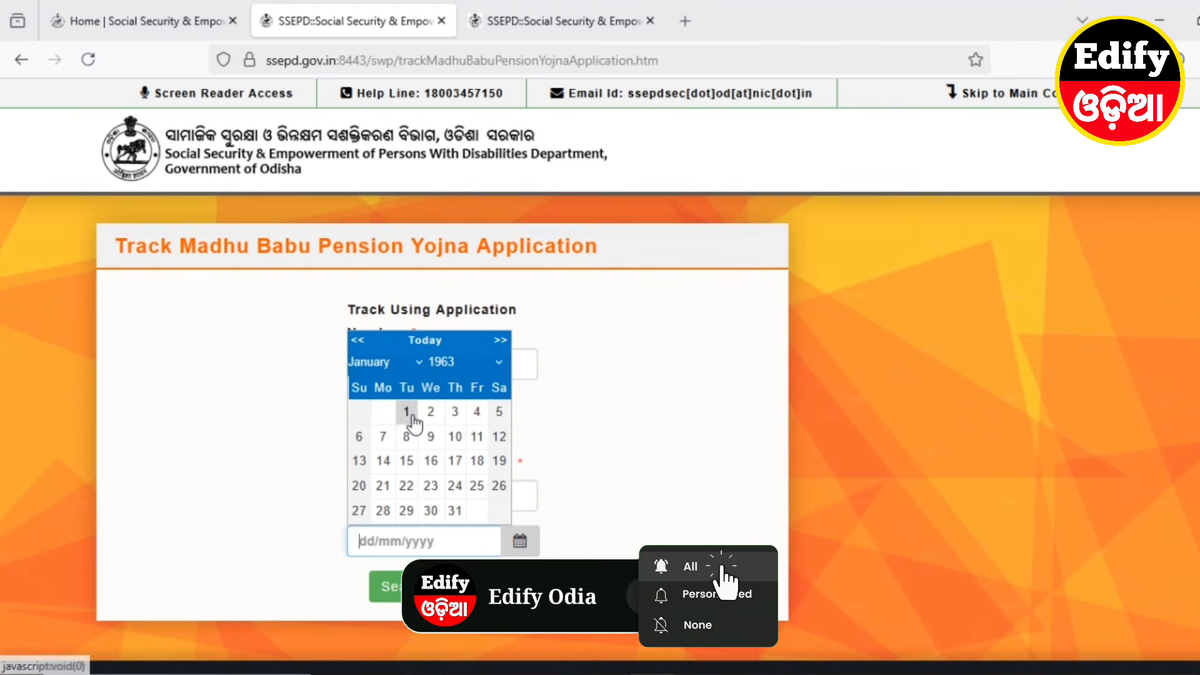
left_click(406, 412)
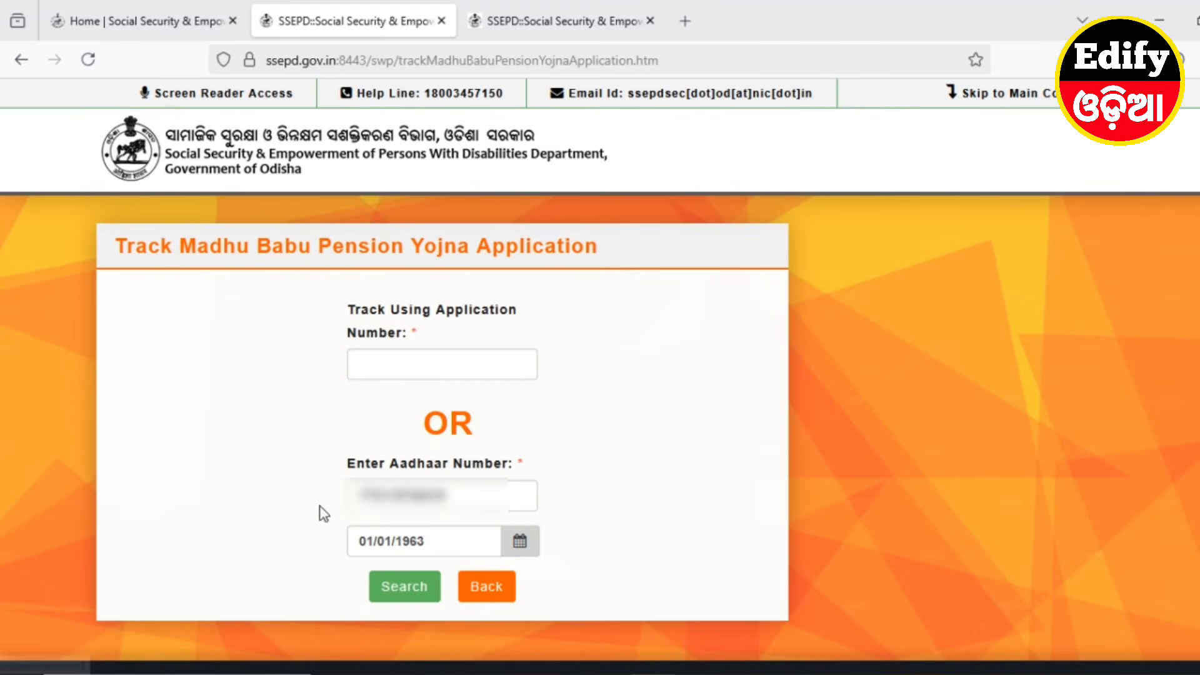
left_click(405, 591)
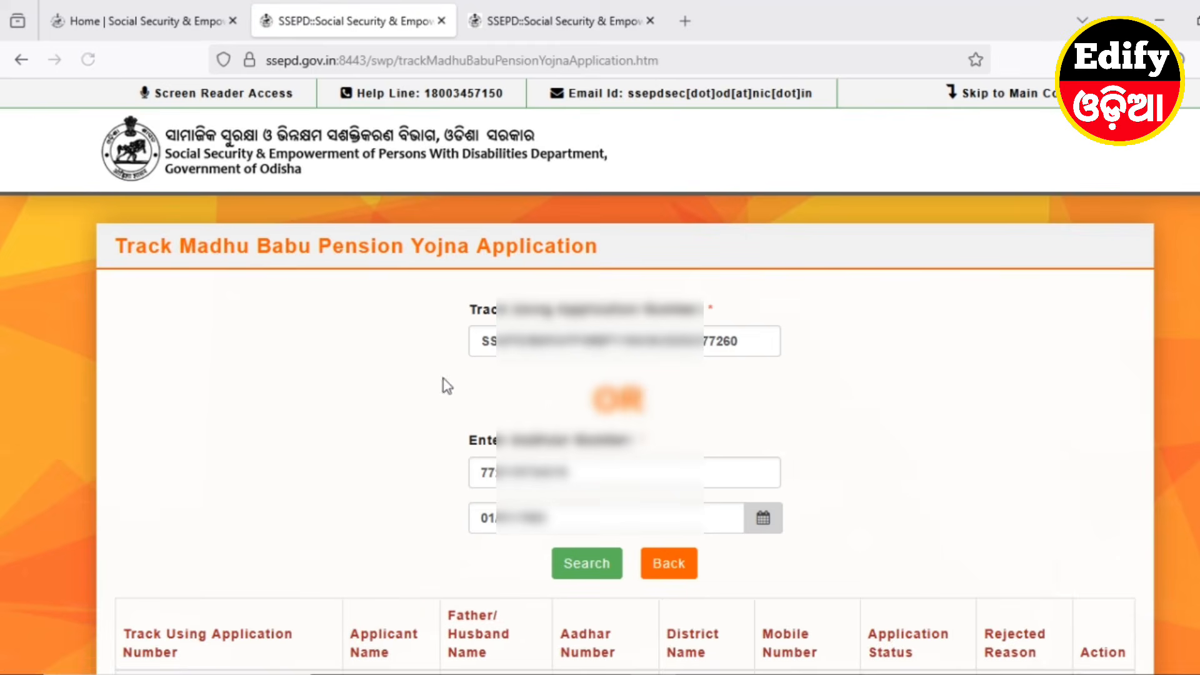
Check the result's application number, district and 'Forwarded To BSSO' status, then open its printable form
scroll(289, 455, "down", 3)
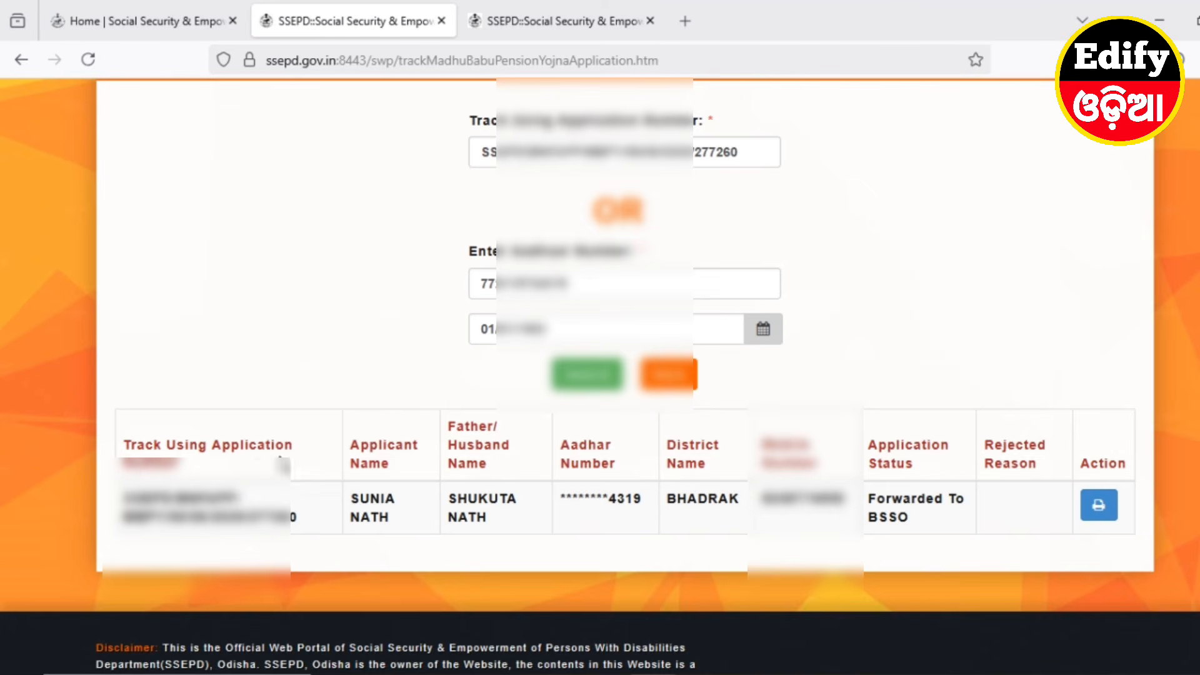
left_click_drag(125, 497, 276, 518)
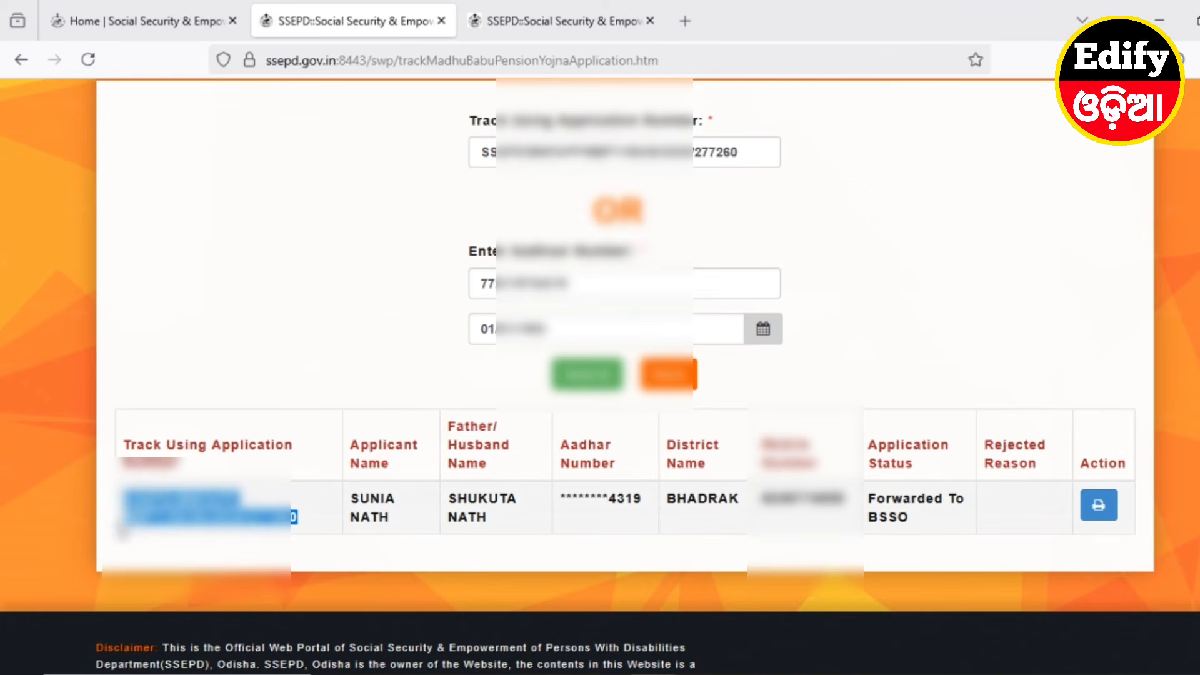
left_click(409, 565)
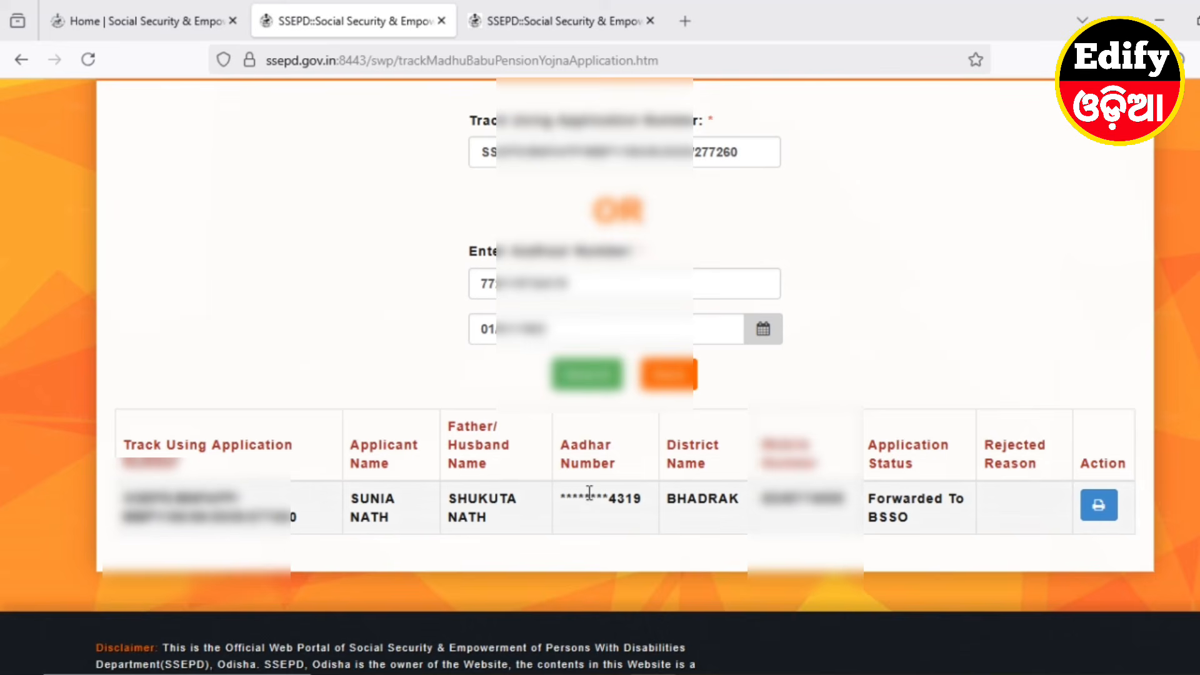
left_click_drag(610, 499, 676, 438)
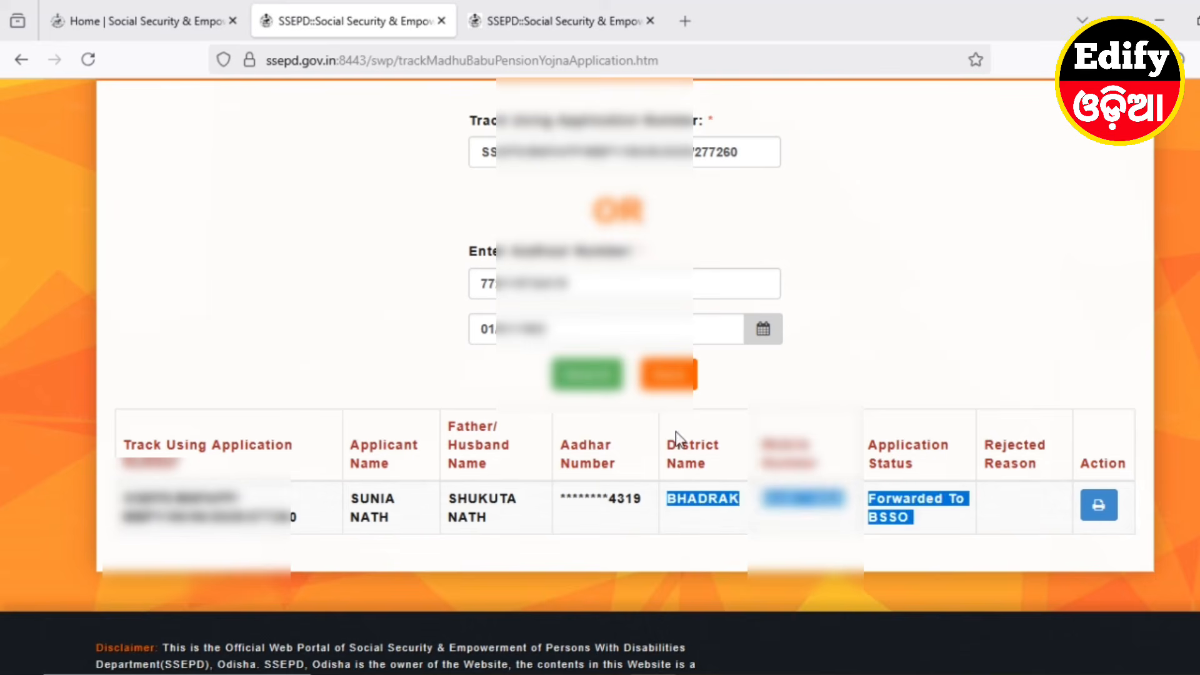
left_click(707, 522)
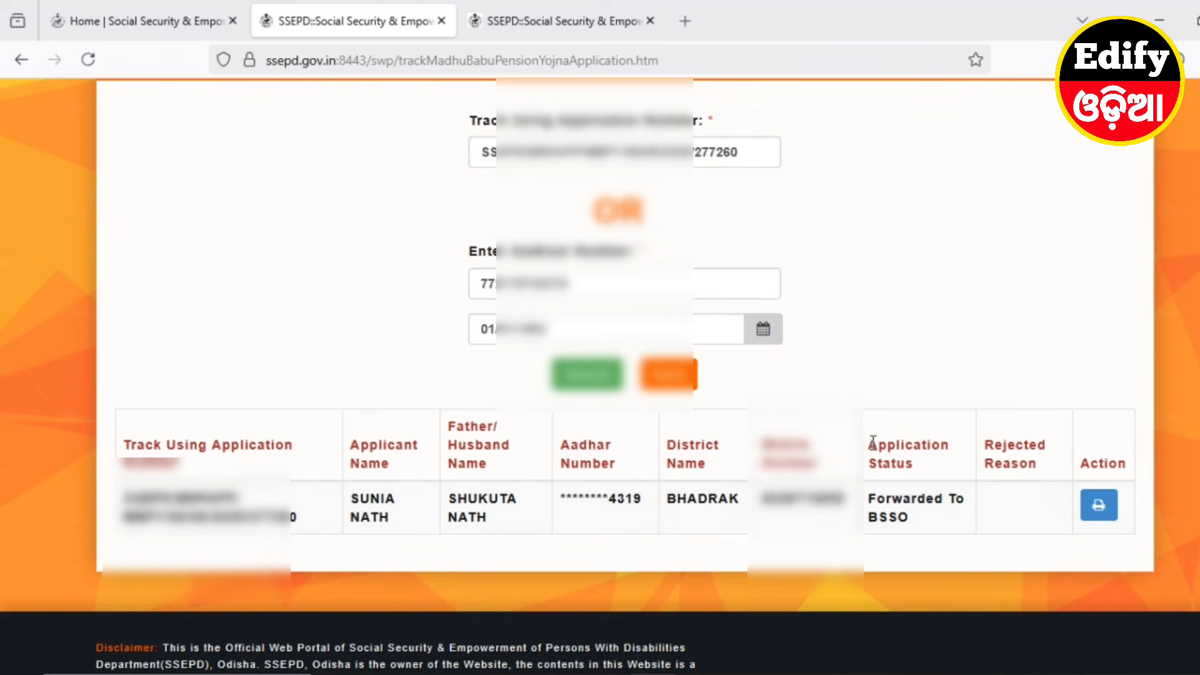
left_click_drag(868, 499, 936, 528)
left_click(901, 551)
left_click(1100, 508)
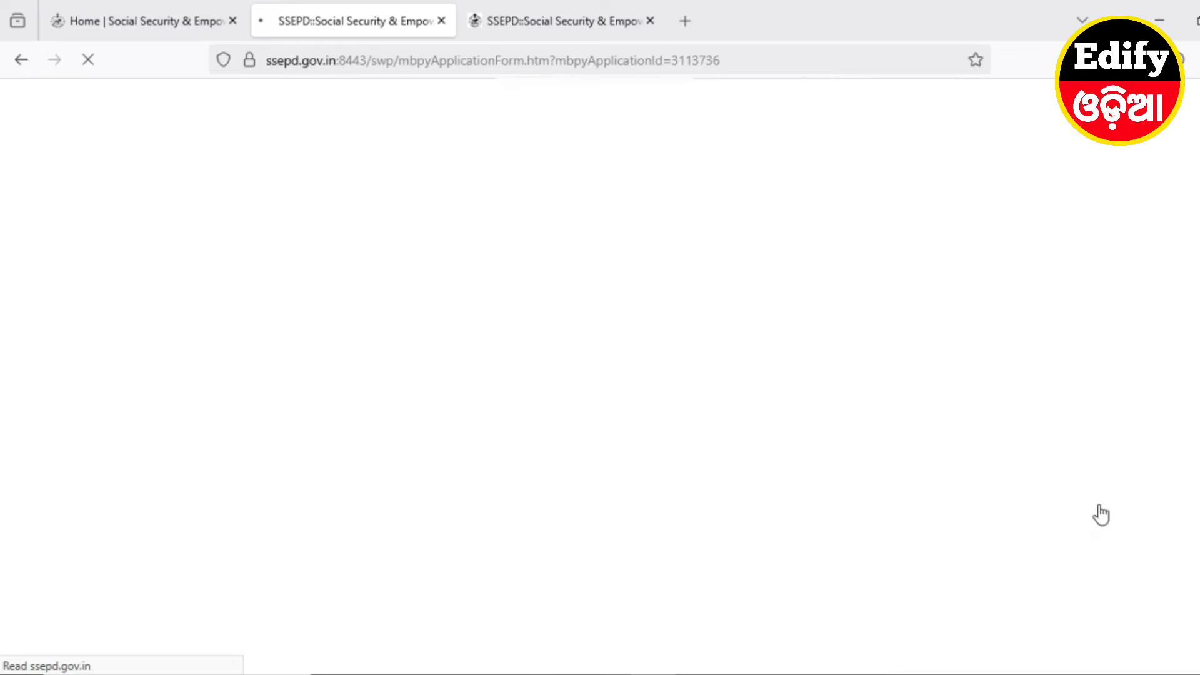